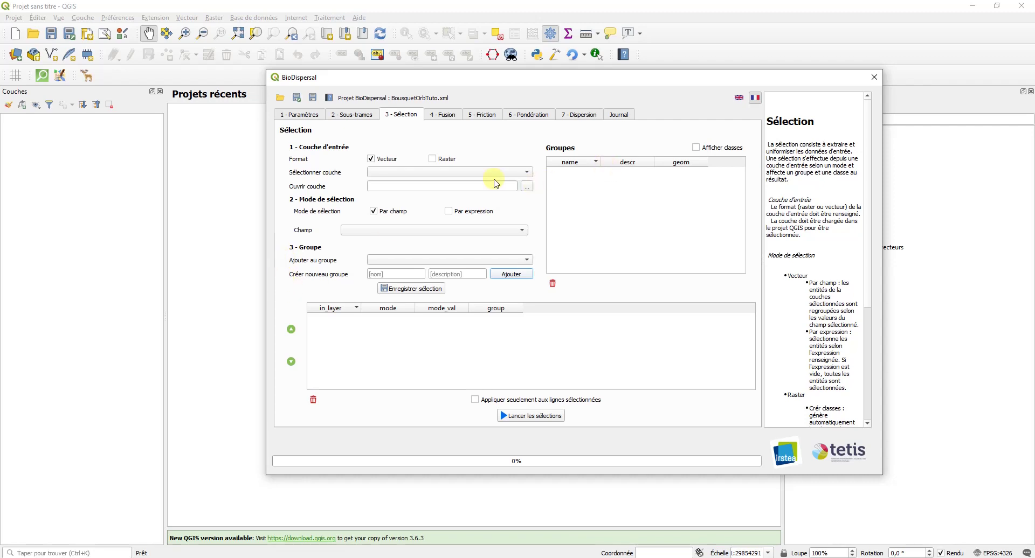
Step: Set the input format to raster and load CLC12_BOUSQUET_ORB_BUF from the CorineLandCover source folder
{"action": "left_click", "coordinate": [440, 161]}
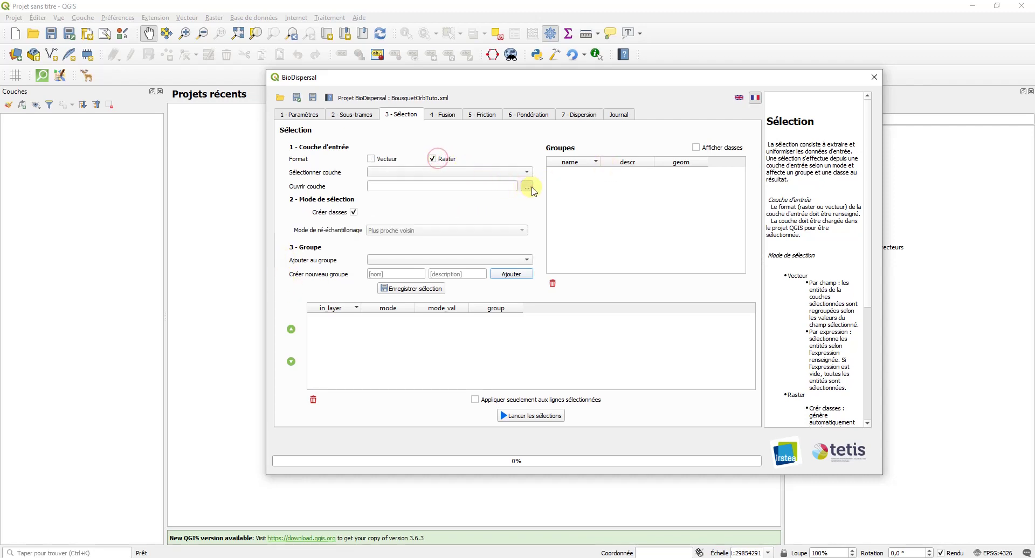
{"action": "left_click", "coordinate": [527, 186]}
{"action": "left_click", "coordinate": [538, 111]}
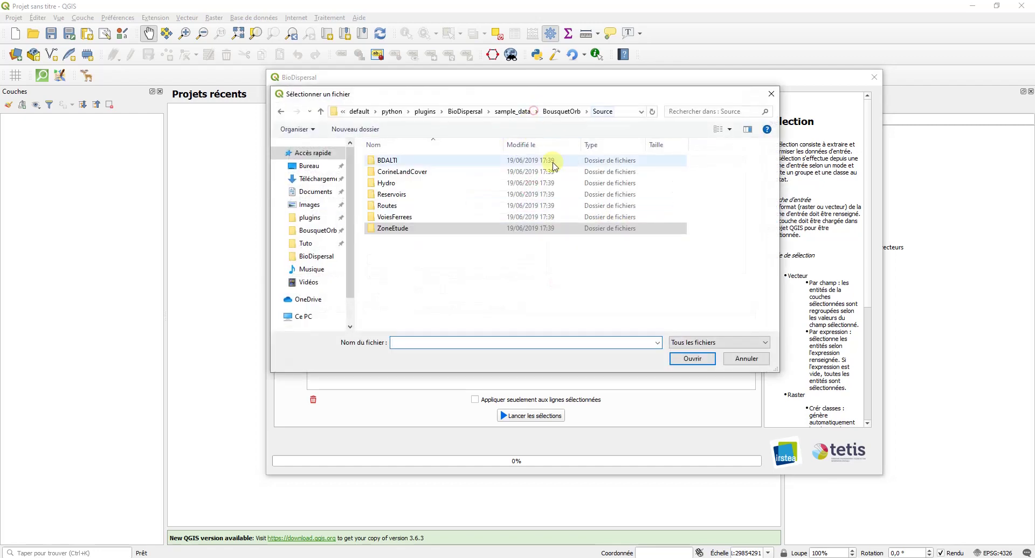
{"action": "double_click", "coordinate": [410, 172]}
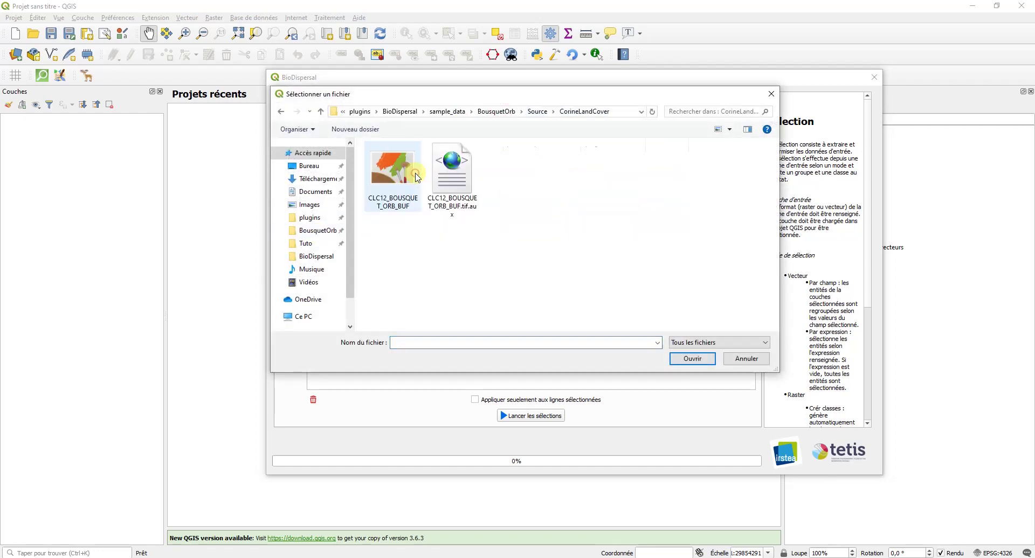
{"action": "left_click", "coordinate": [408, 205]}
{"action": "double_click", "coordinate": [408, 205]}
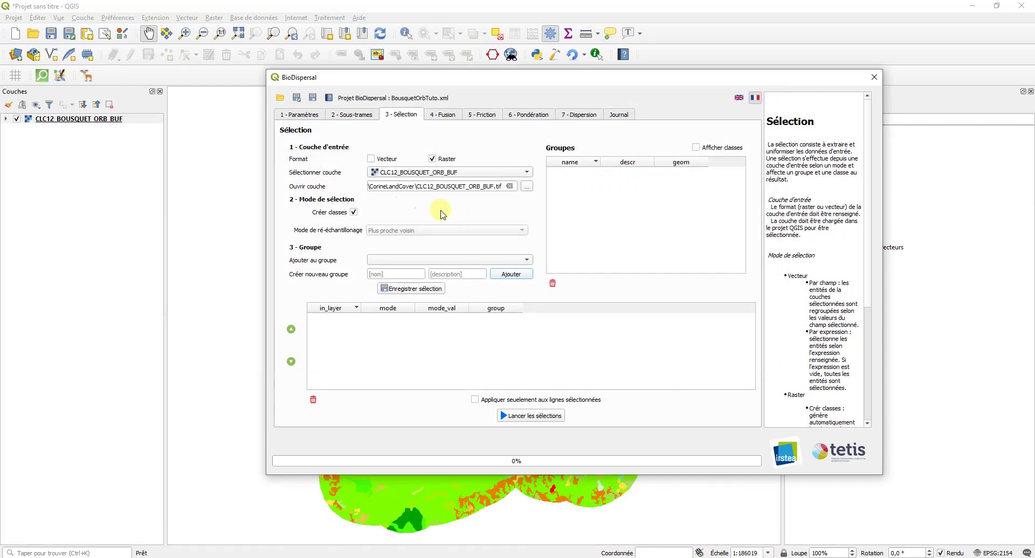
Step: Create the group os described as "Occupation du sol" and save the land cover raster selection to it
{"action": "left_click_drag", "start_coordinate": [532, 101], "coordinate": [504, 127]}
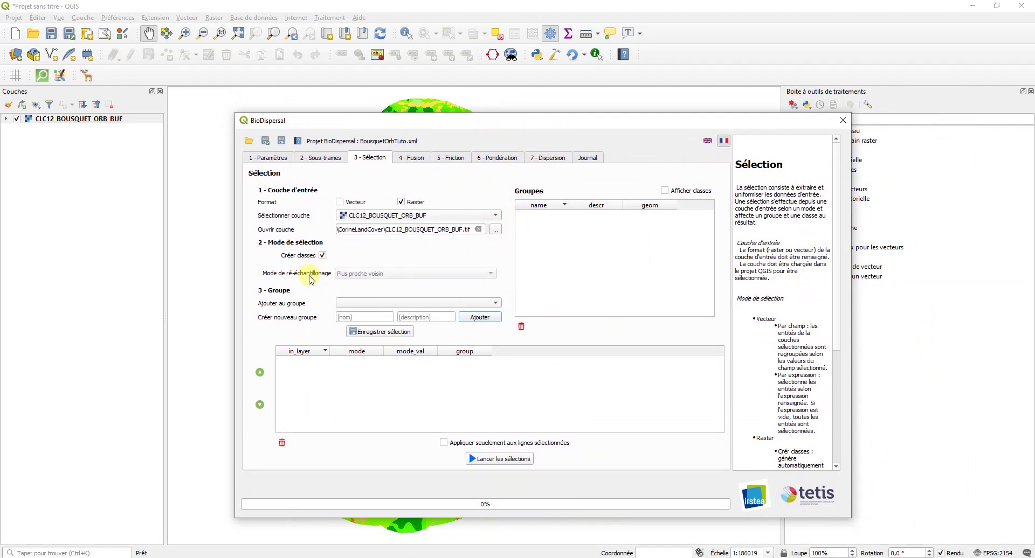
{"action": "left_click", "coordinate": [358, 317]}
{"action": "type", "text": "Occupation du sol"}
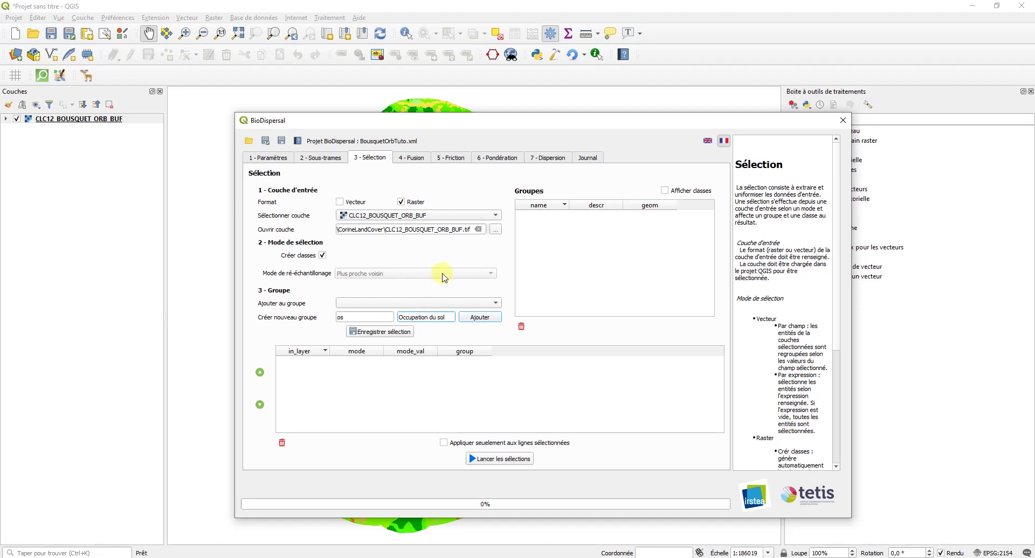
{"action": "left_click", "coordinate": [481, 316]}
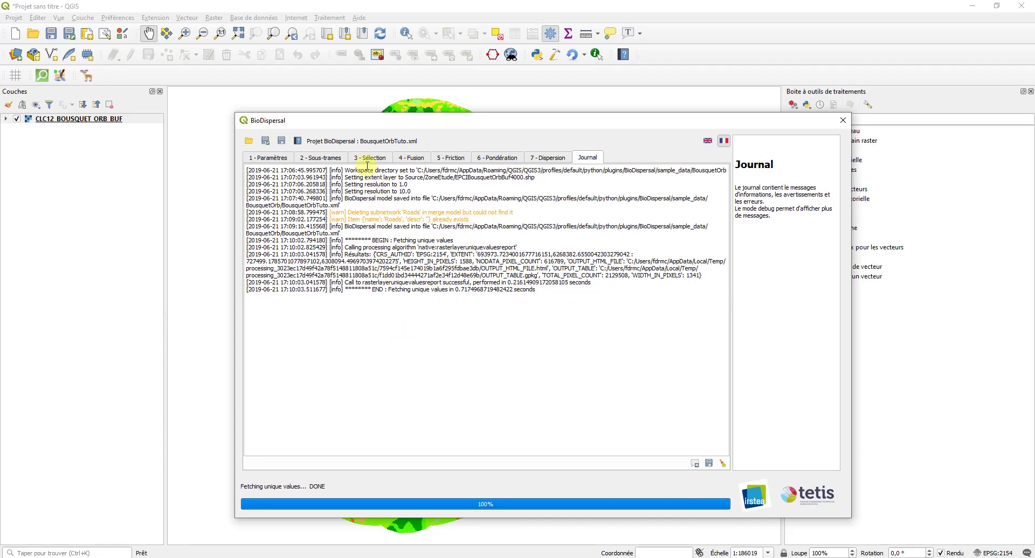
{"action": "left_click", "coordinate": [371, 159]}
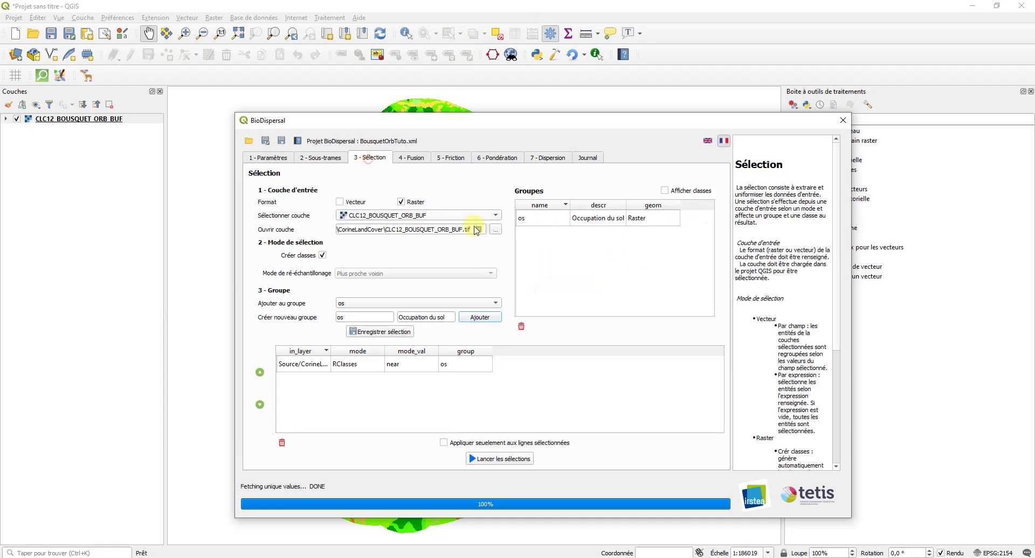
{"action": "double_click", "coordinate": [331, 351]}
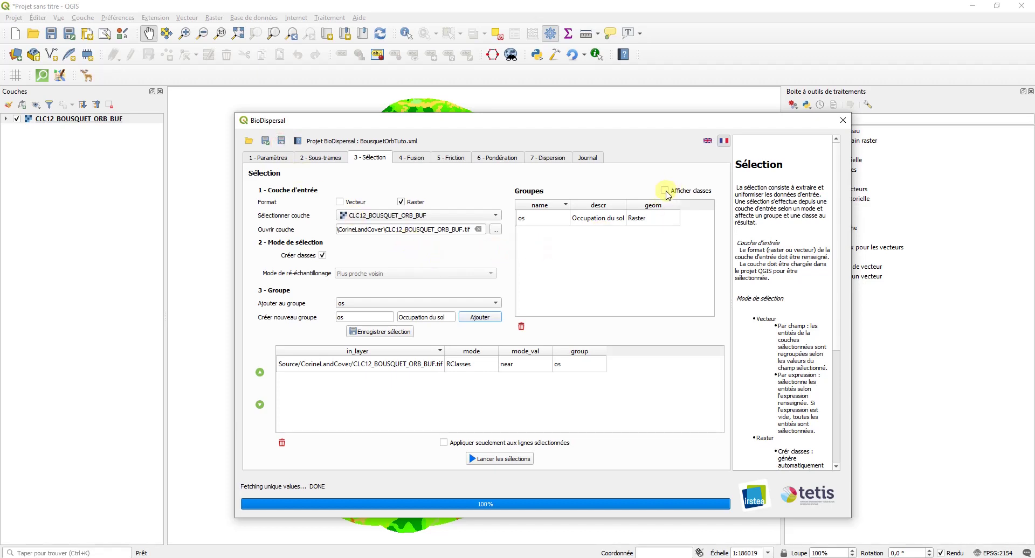
Step: Switch the input format to vector and load TRONCON_ROUTE_BOUSQUET_ORB.shp from the Routes source folder
{"action": "left_click", "coordinate": [351, 203]}
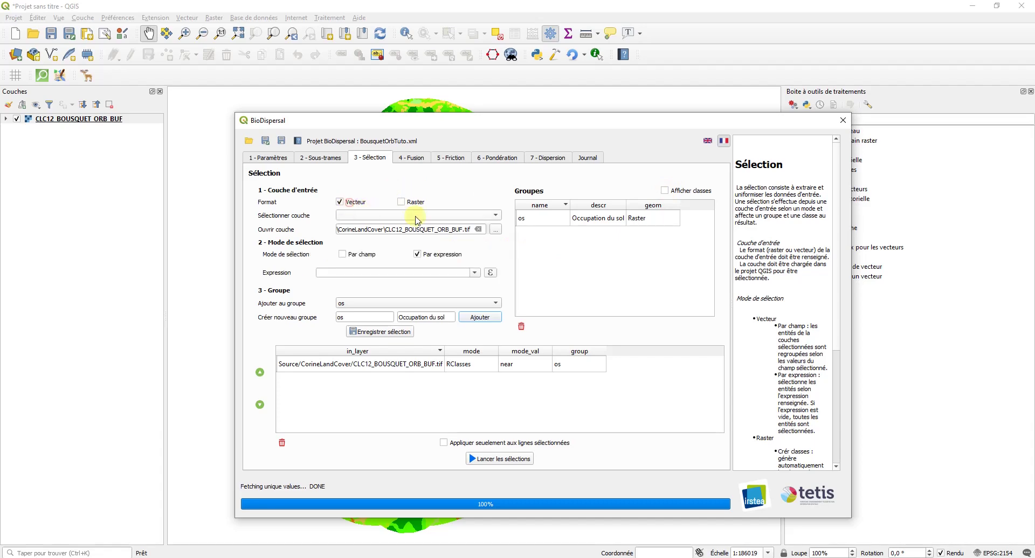
{"action": "left_click", "coordinate": [497, 230]}
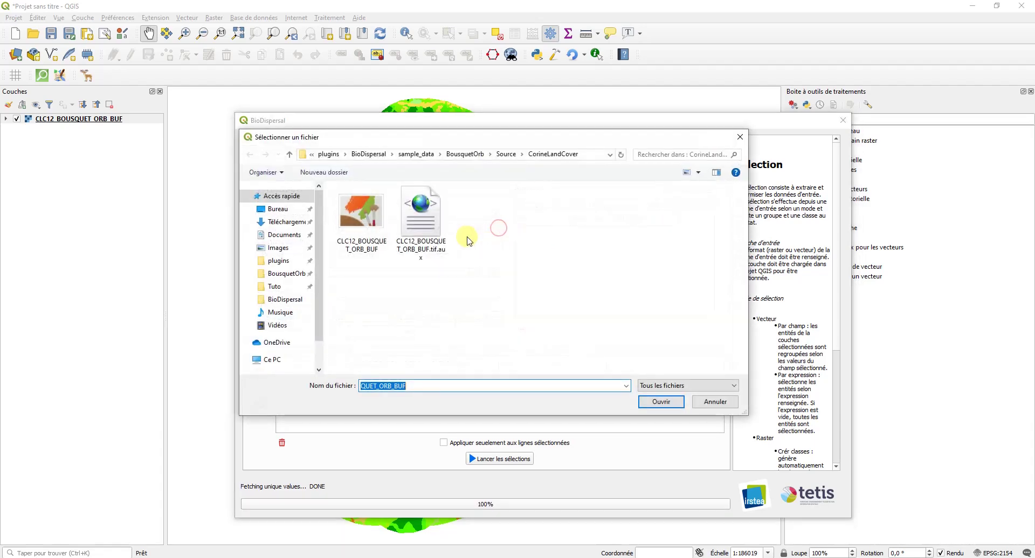
{"action": "left_click", "coordinate": [505, 156]}
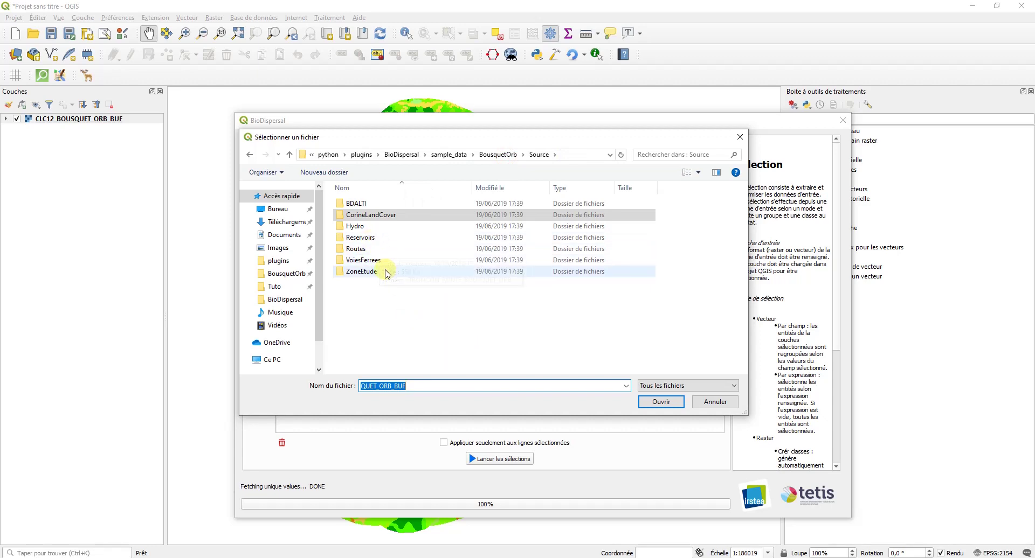
{"action": "double_click", "coordinate": [380, 248]}
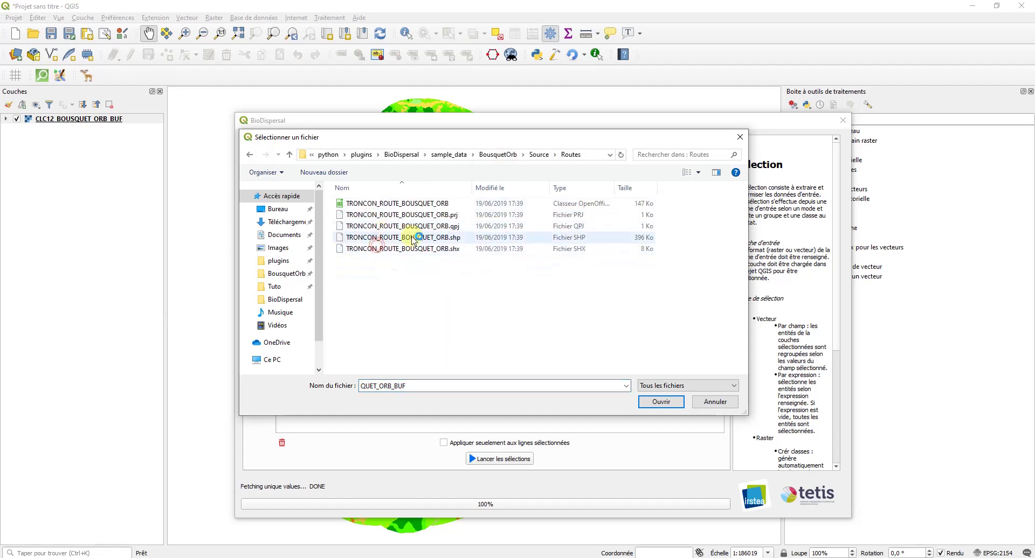
{"action": "left_click", "coordinate": [448, 238]}
{"action": "double_click", "coordinate": [449, 238]}
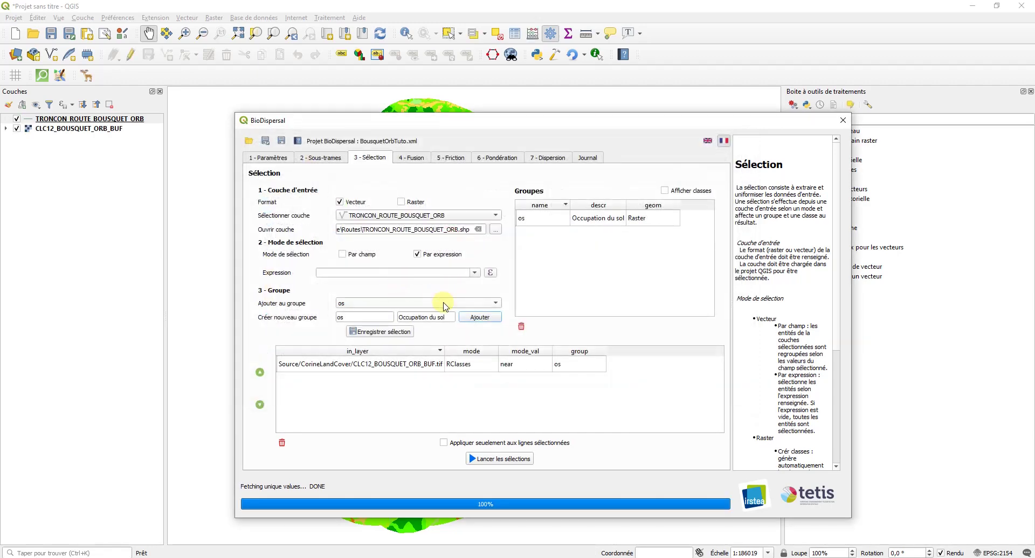
Step: Build the selection expression "VOCATION" = 'Liaison locale' for the roads layer, picking from the field's unique values
{"action": "left_click", "coordinate": [417, 254]}
{"action": "left_click", "coordinate": [490, 274]}
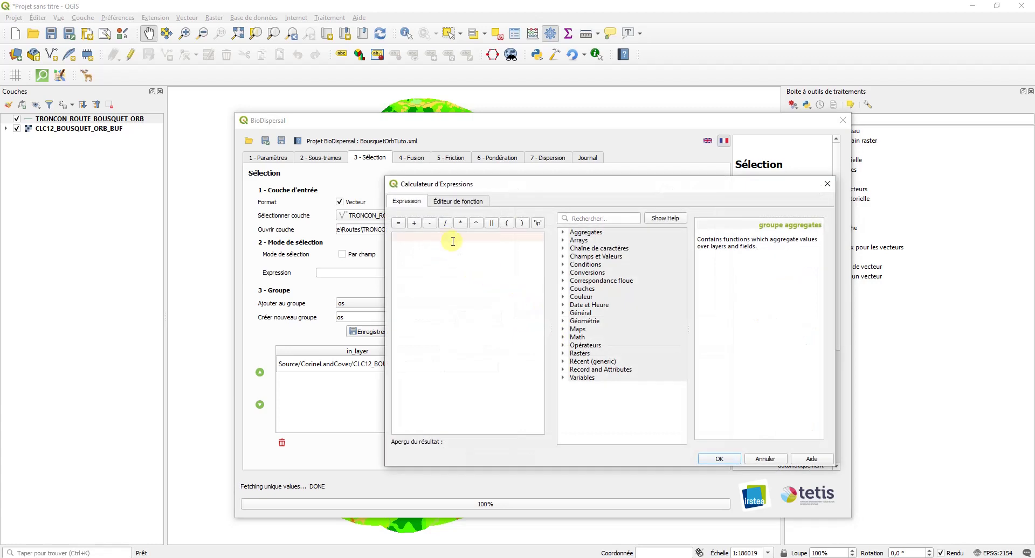
{"action": "left_click", "coordinate": [563, 257]}
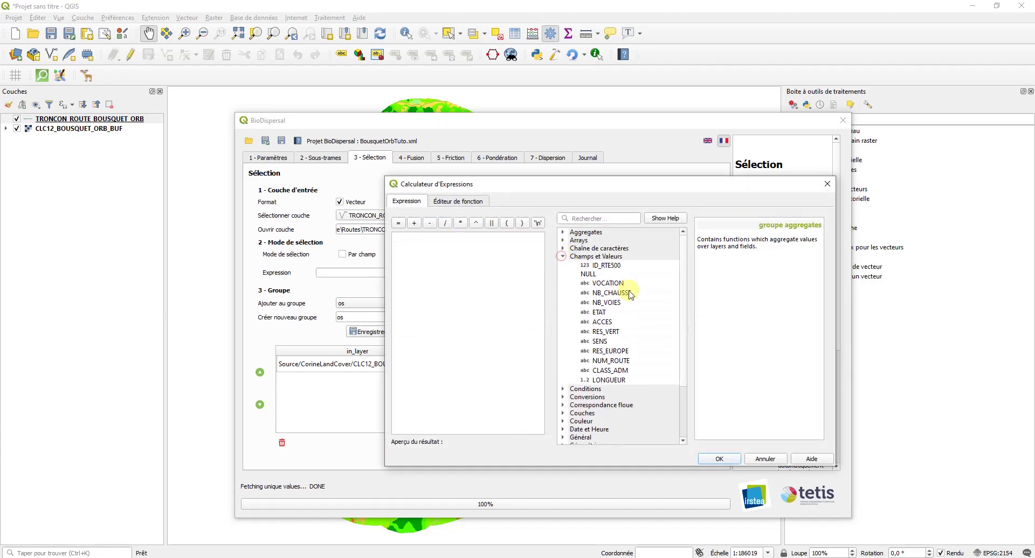
{"action": "left_click", "coordinate": [608, 283]}
{"action": "left_click", "coordinate": [745, 338]}
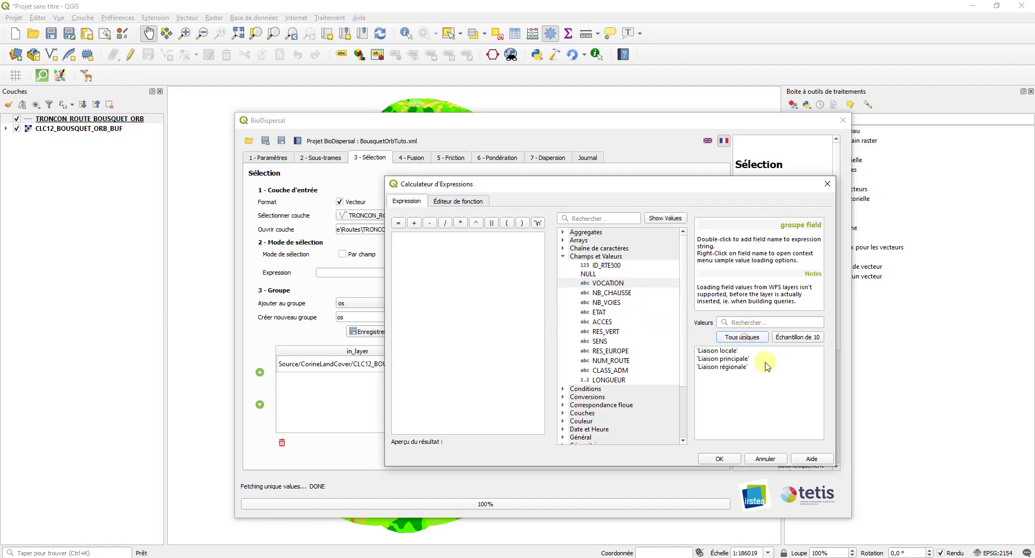
{"action": "double_click", "coordinate": [615, 284]}
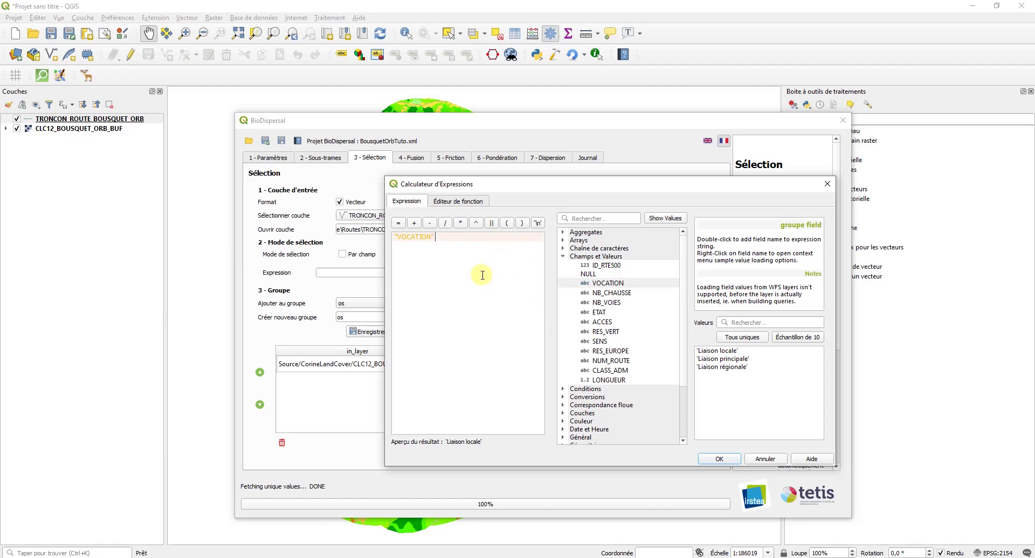
{"action": "left_click", "coordinate": [398, 223]}
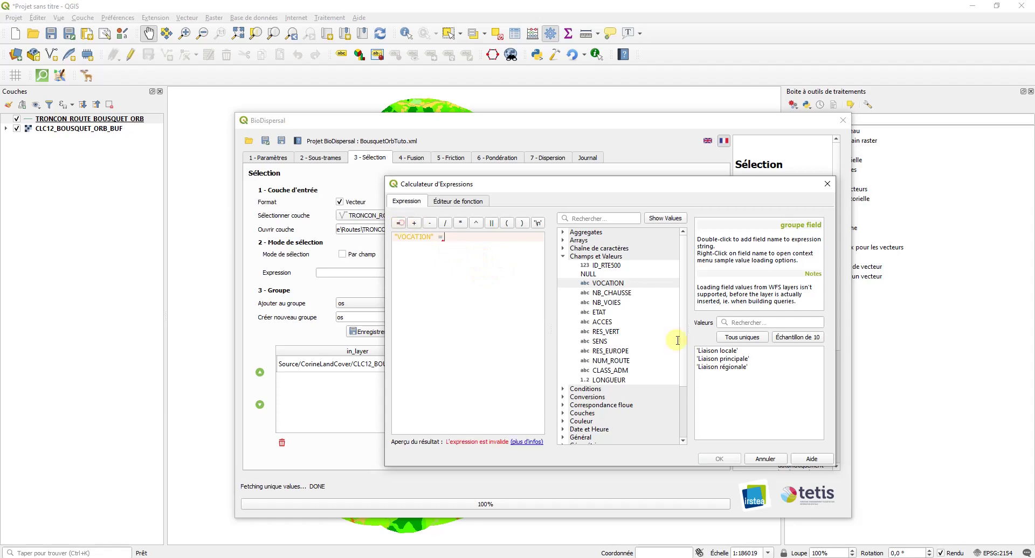
{"action": "double_click", "coordinate": [734, 351]}
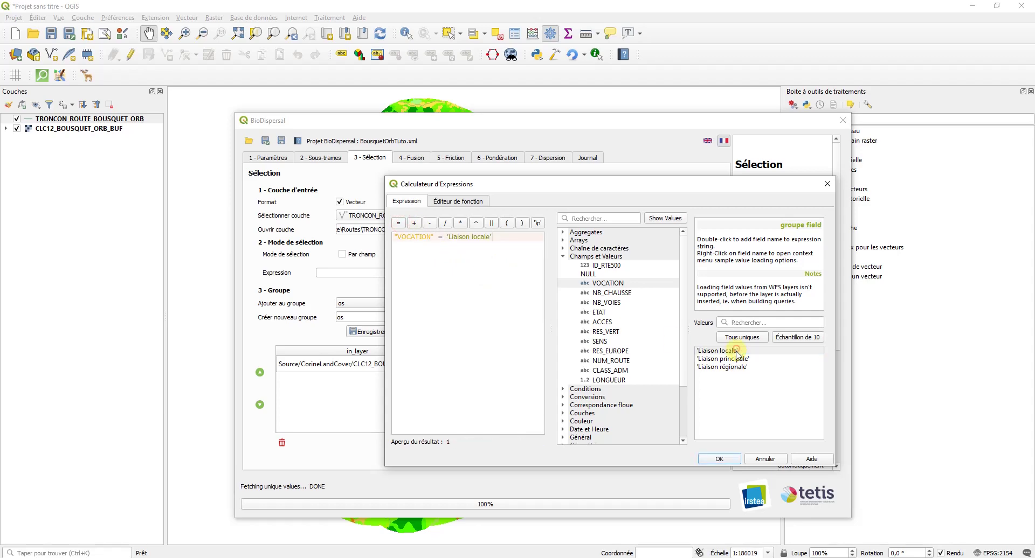
{"action": "left_click", "coordinate": [721, 459]}
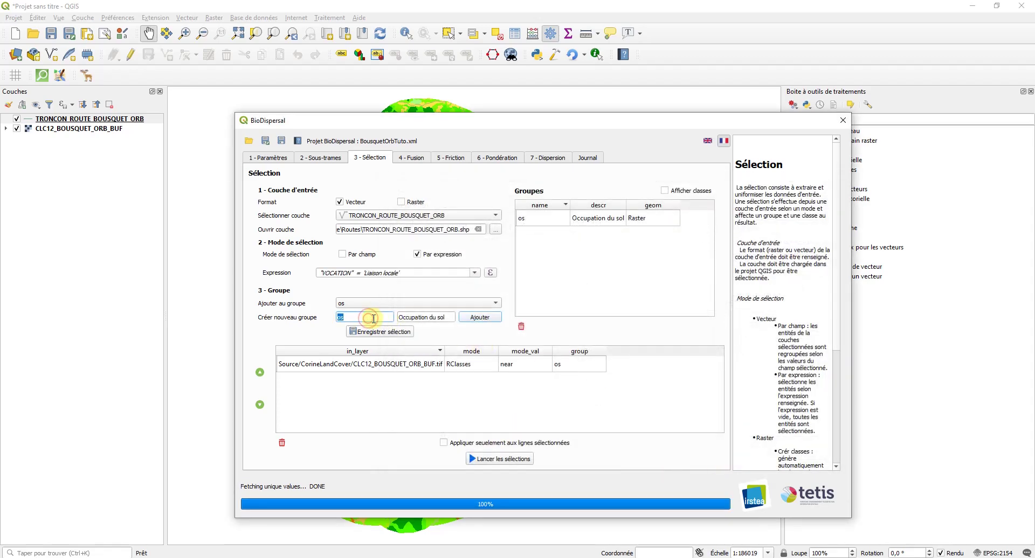
Step: Create the group r1 described as "Routes locales" and save the local roads selection to it
{"action": "triple_click", "coordinate": [421, 320]}
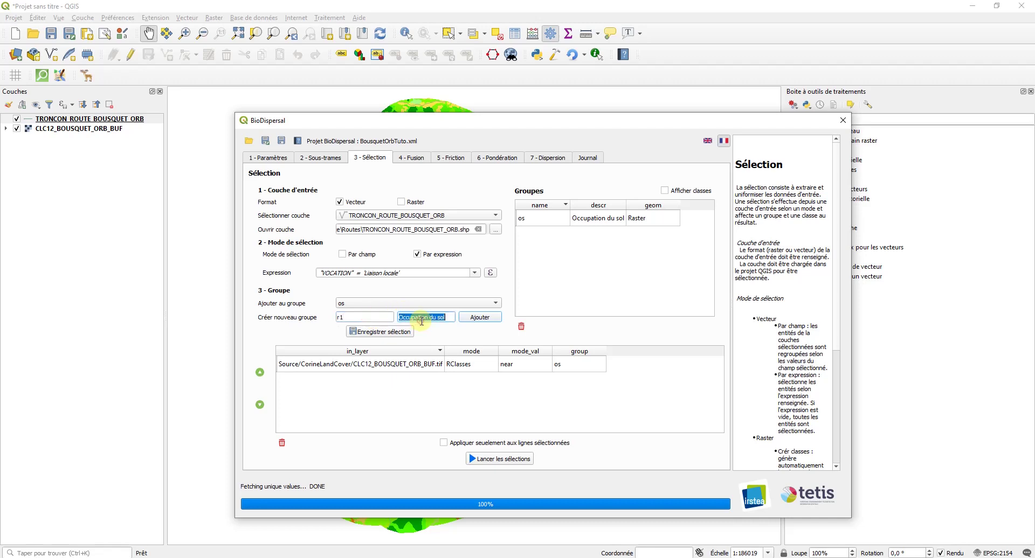
{"action": "type", "text": "Pet"}
{"action": "left_click", "coordinate": [468, 322]}
{"action": "left_click", "coordinate": [402, 304]}
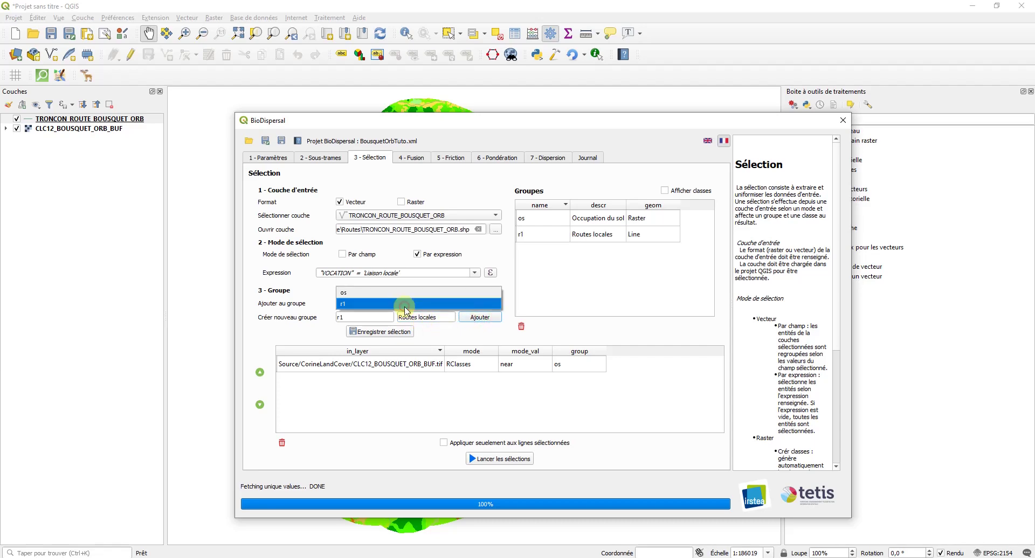
{"action": "left_click", "coordinate": [399, 310]}
{"action": "left_click", "coordinate": [379, 331]}
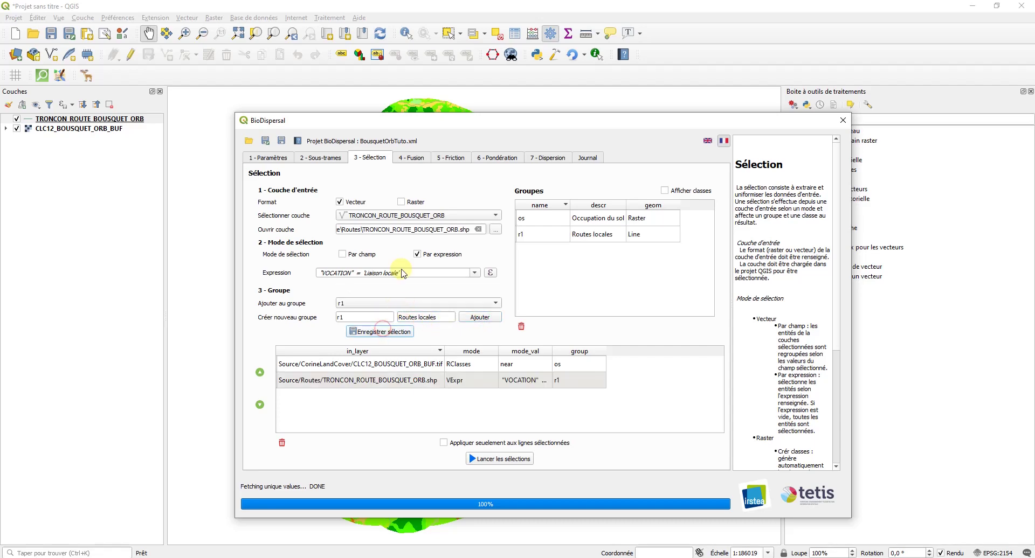
Step: Change the roads selection expression to "VOCATION" = 'Liaison régionale'
{"action": "left_click", "coordinate": [490, 274]}
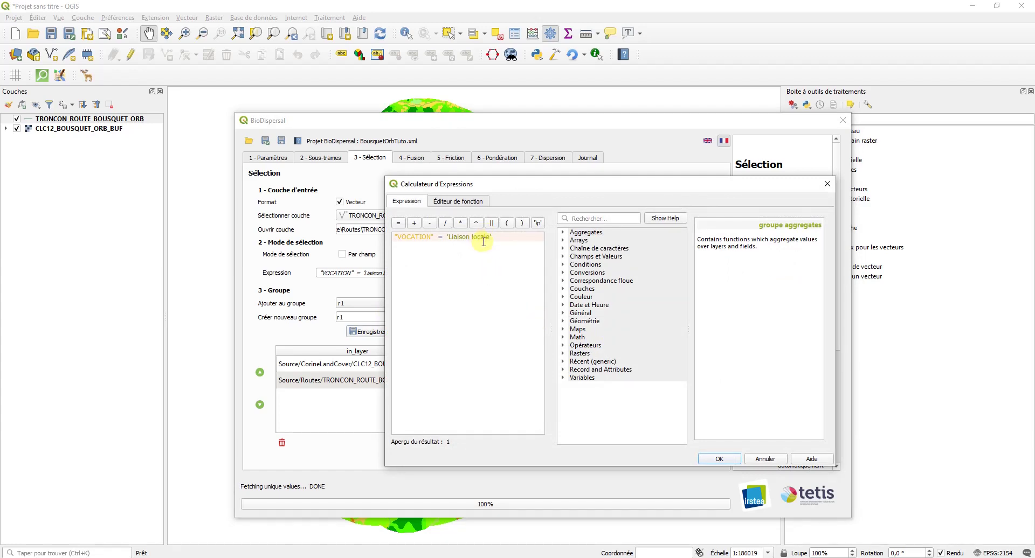
{"action": "left_click", "coordinate": [563, 257]}
{"action": "left_click", "coordinate": [617, 283]}
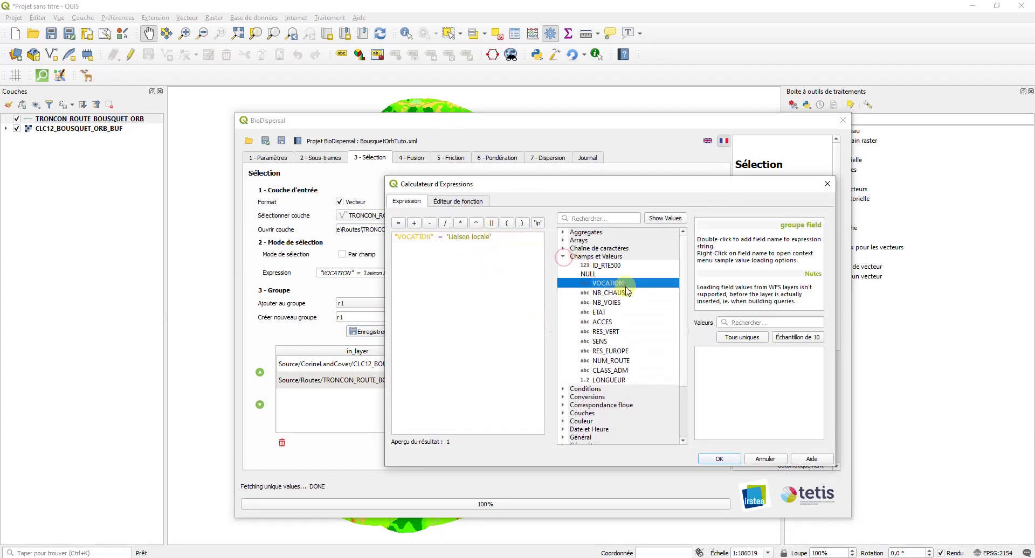
{"action": "left_click", "coordinate": [731, 340]}
{"action": "left_click_drag", "start_coordinate": [491, 237], "coordinate": [447, 237]}
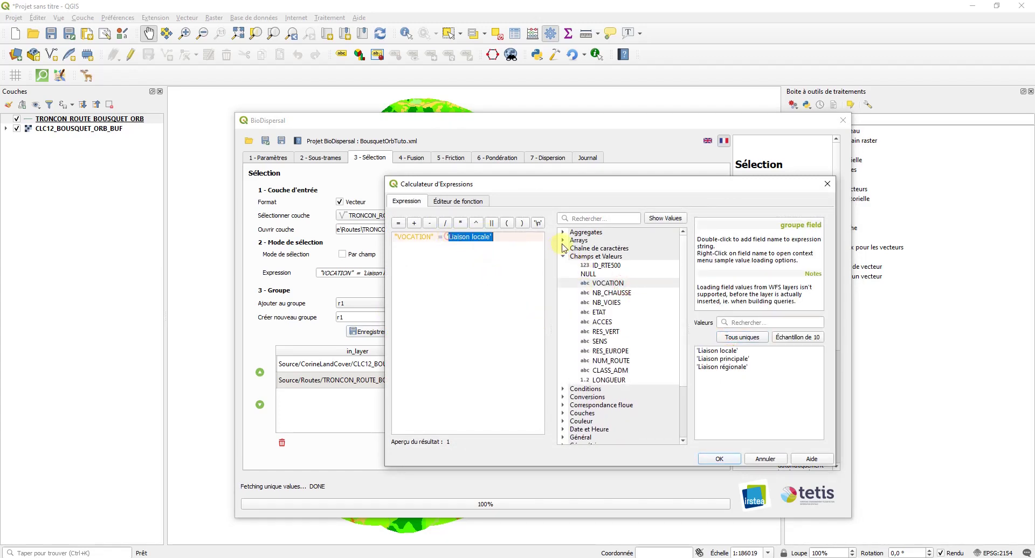
{"action": "key", "text": "Delete"}
{"action": "double_click", "coordinate": [733, 368]}
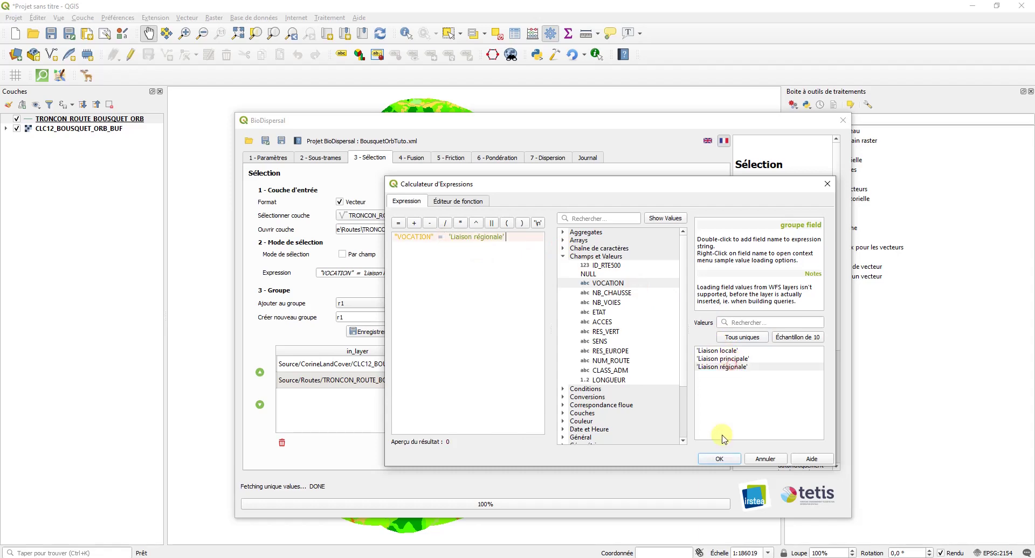
{"action": "left_click", "coordinate": [719, 458]}
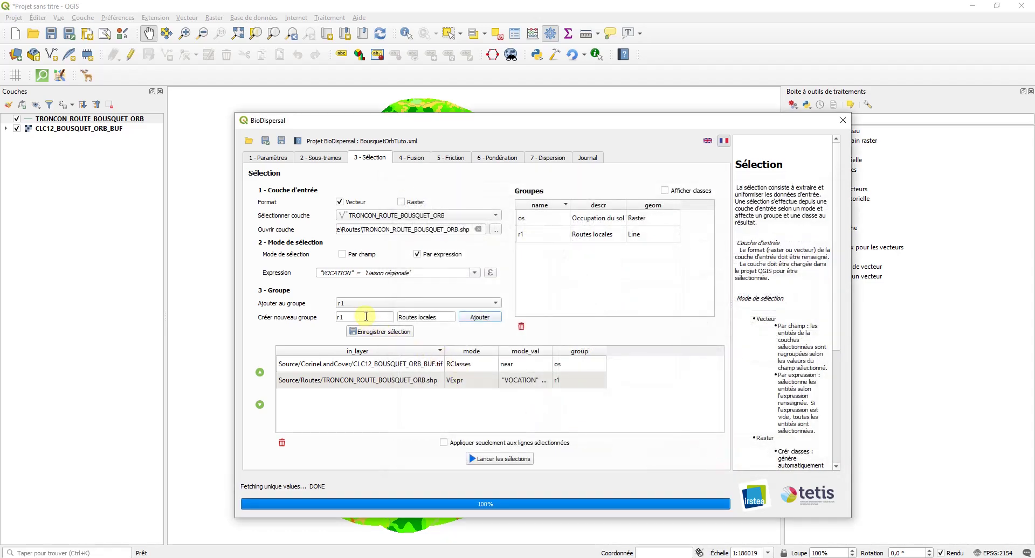
Step: Create the group r2 described as "Routes régionales", save the regional roads selection to it, and widen the mode_val column
{"action": "key", "text": "BackSpace"}
{"action": "left_click_drag", "start_coordinate": [421, 319], "coordinate": [417, 318]}
{"action": "type", "text": "ré"}
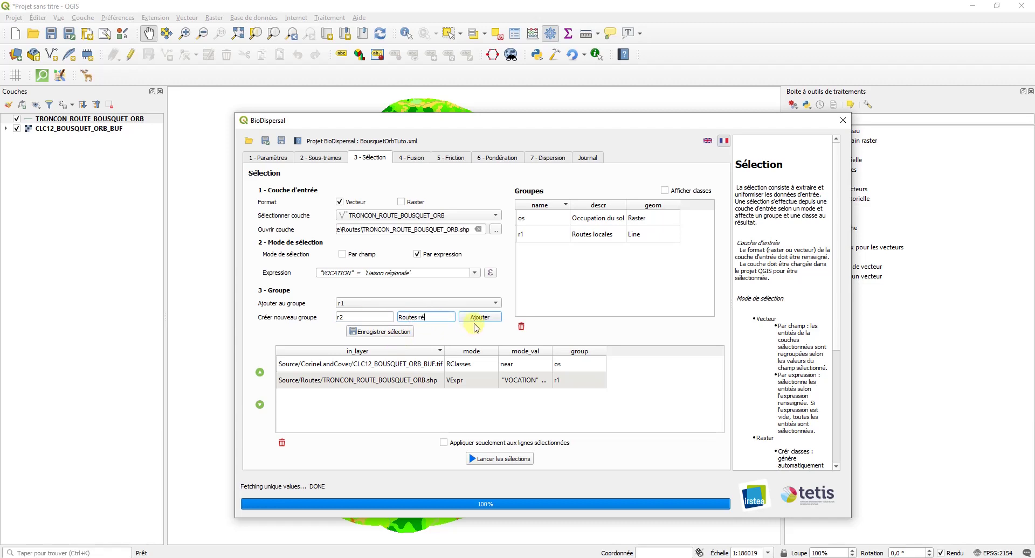
{"action": "type", "text": "gionales"}
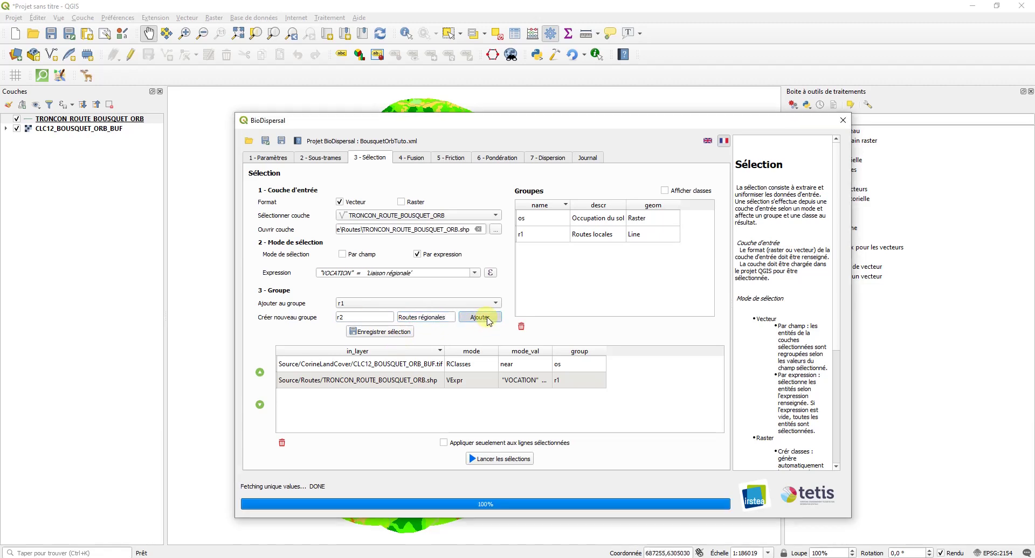
{"action": "left_click", "coordinate": [477, 320]}
{"action": "left_click", "coordinate": [386, 332]}
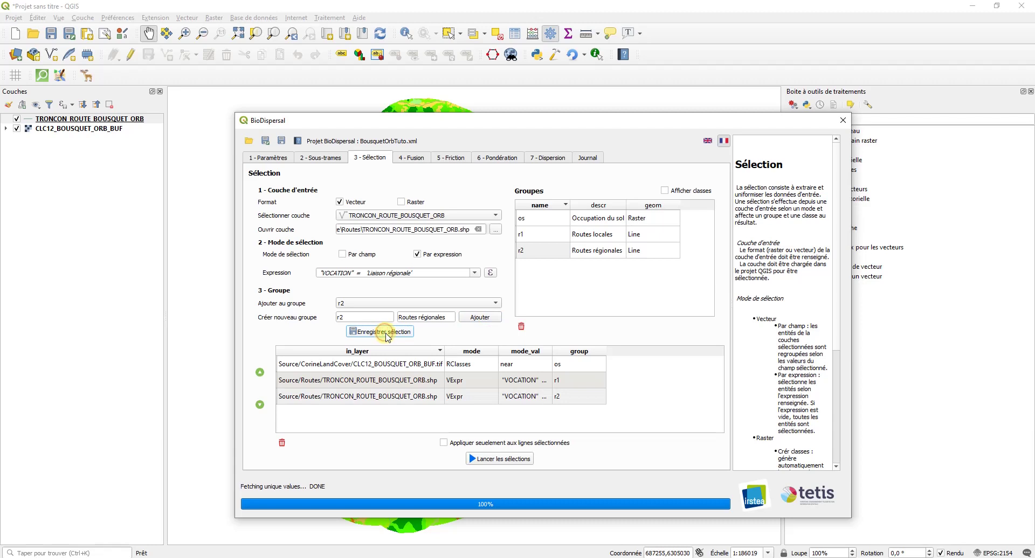
{"action": "double_click", "coordinate": [552, 351]}
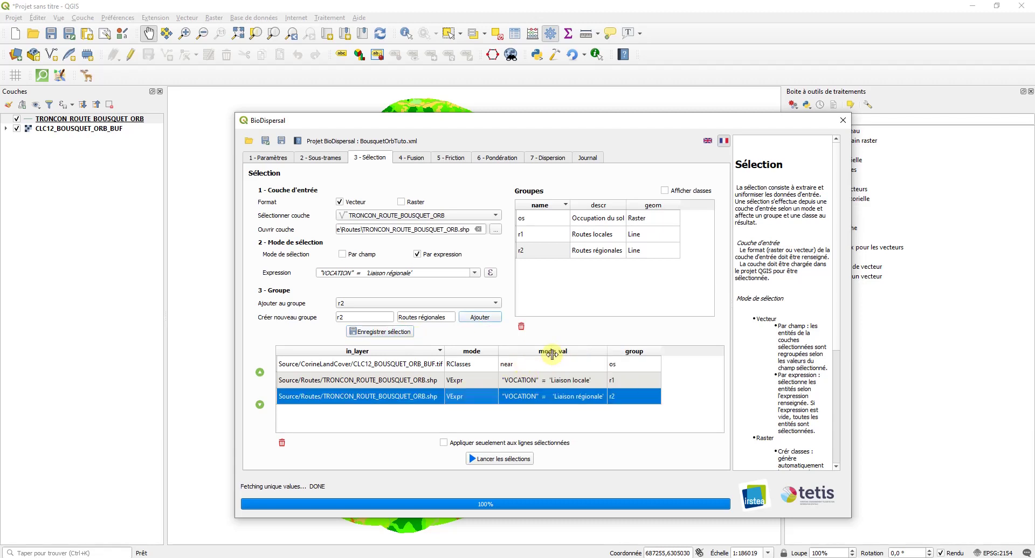
Step: Change the roads selection expression to "VOCATION" = 'Liaison principale', picking the value from the field's unique values
{"action": "left_click", "coordinate": [490, 276]}
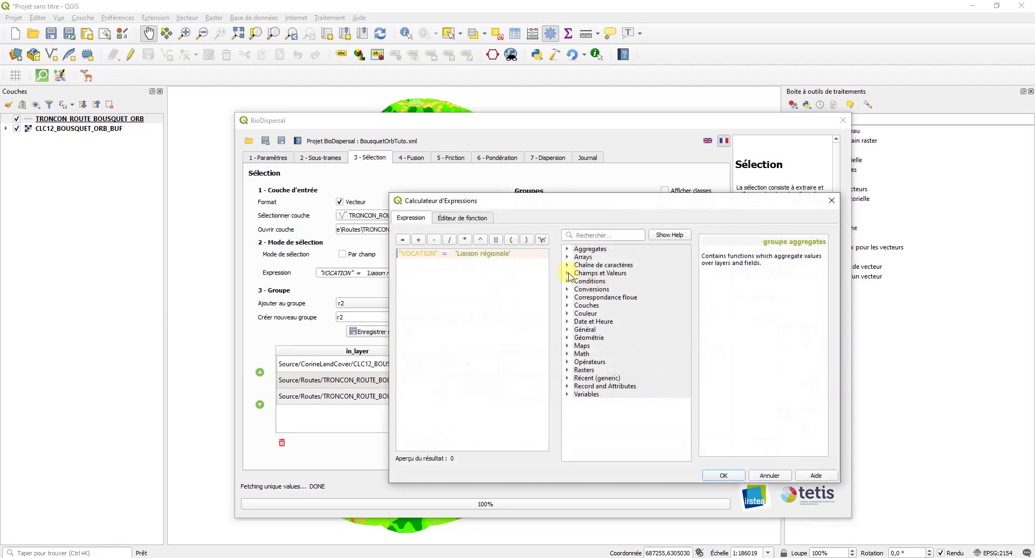
{"action": "left_click", "coordinate": [568, 274]}
{"action": "left_click", "coordinate": [623, 300]}
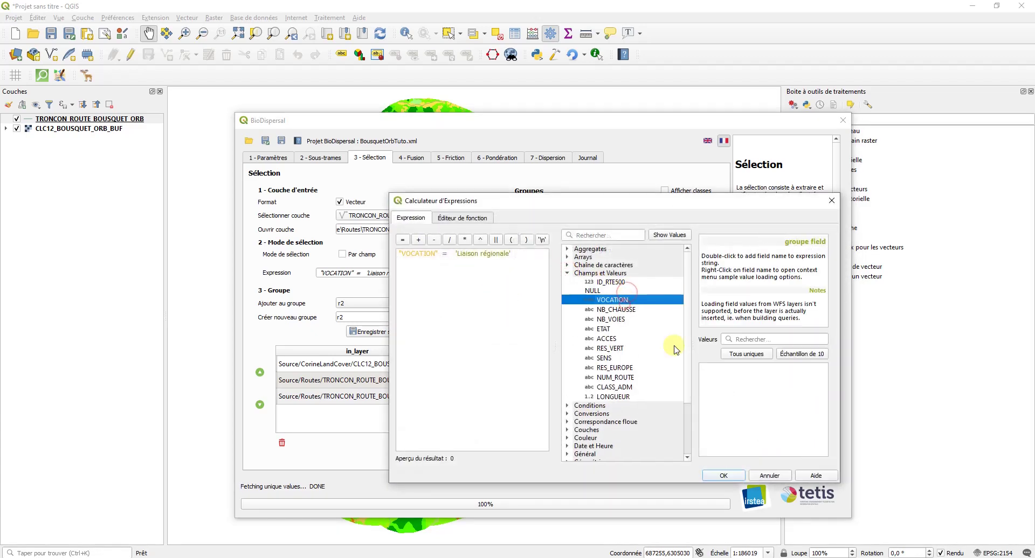
{"action": "left_click", "coordinate": [732, 355]}
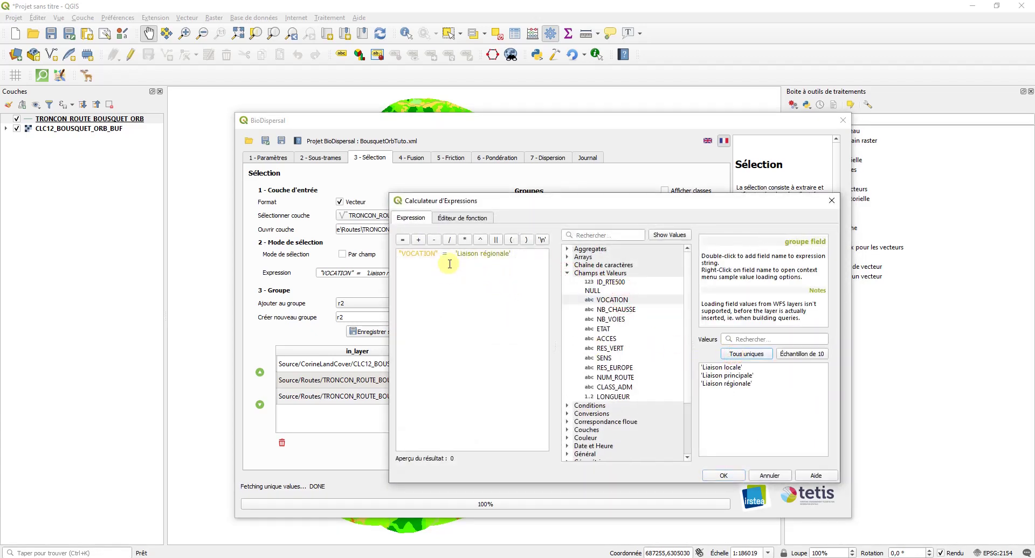
{"action": "left_click_drag", "start_coordinate": [450, 264], "coordinate": [544, 256]}
{"action": "key", "text": "Delete"}
{"action": "double_click", "coordinate": [736, 376]}
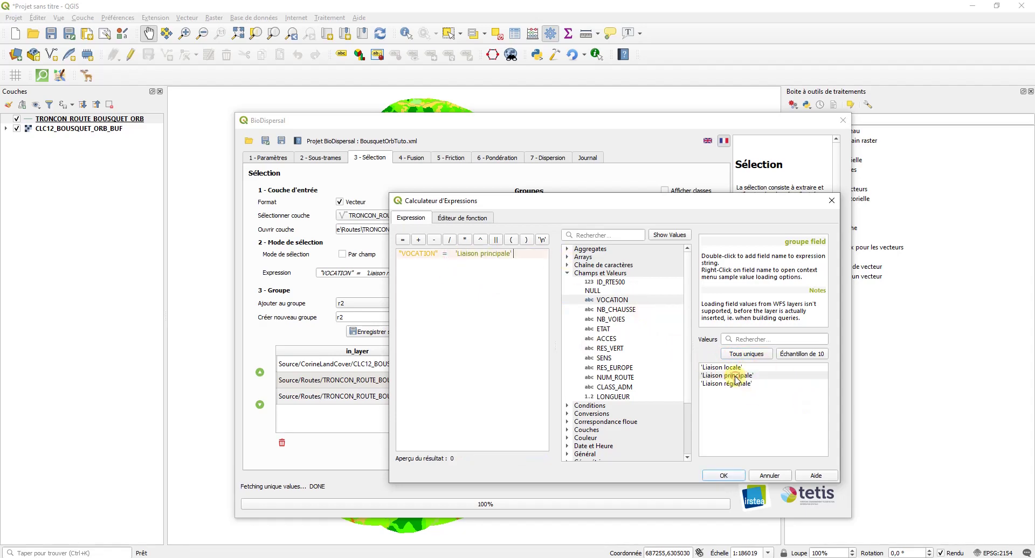
{"action": "left_click", "coordinate": [723, 476]}
Step: Save the main roads selection to a new group r3 described as "Routes principales", and save the BioDispersal project
{"action": "left_click", "coordinate": [357, 314]}
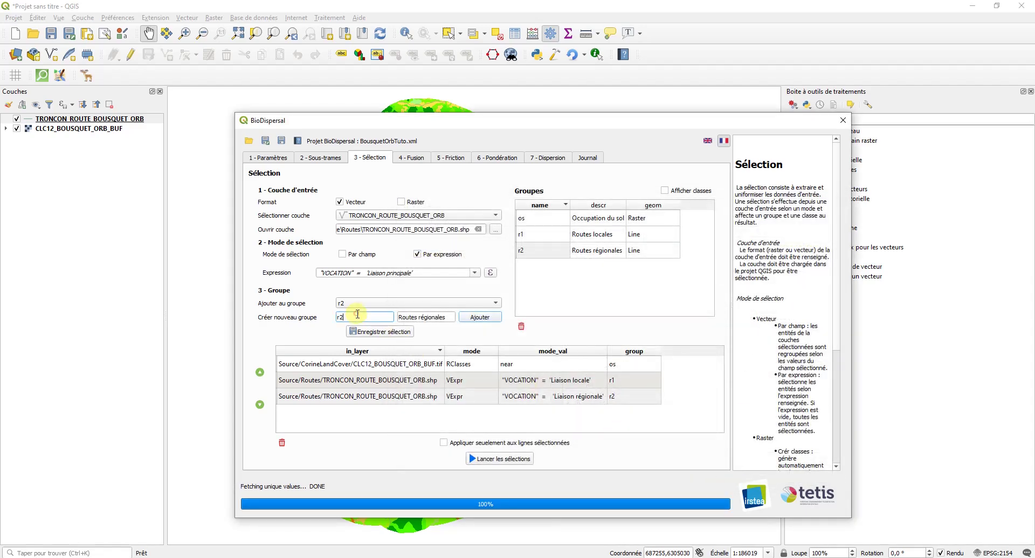
{"action": "type", "text": "3"}
{"action": "double_click", "coordinate": [419, 318]}
{"action": "type", "text": "p"}
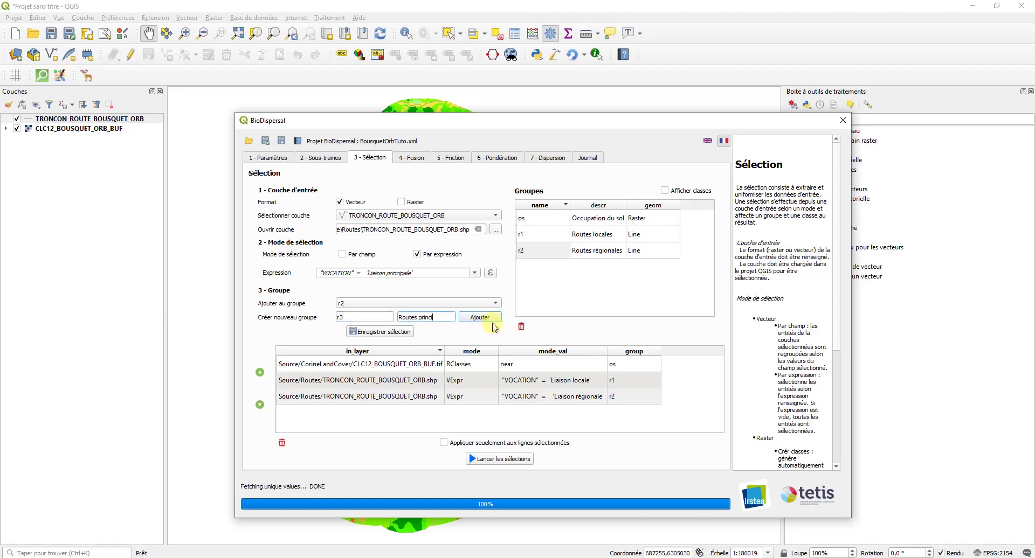
{"action": "left_click", "coordinate": [480, 318]}
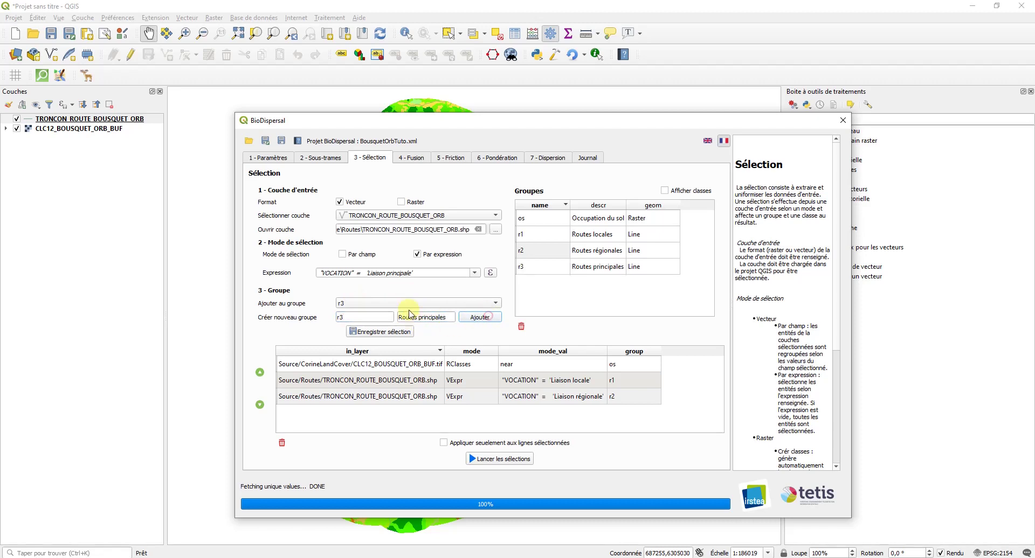
{"action": "left_click", "coordinate": [405, 304]}
{"action": "left_click", "coordinate": [384, 332]}
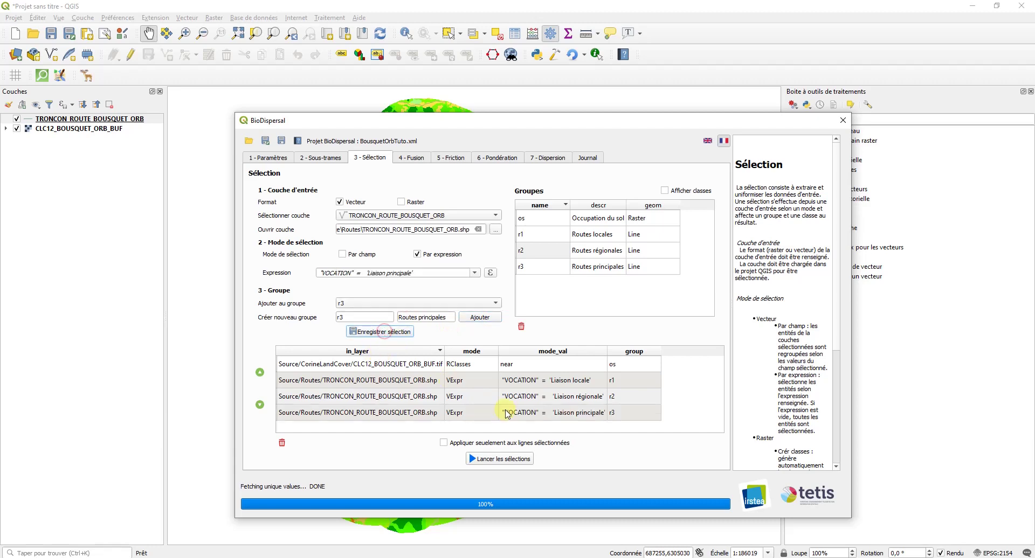
{"action": "left_click", "coordinate": [665, 404]}
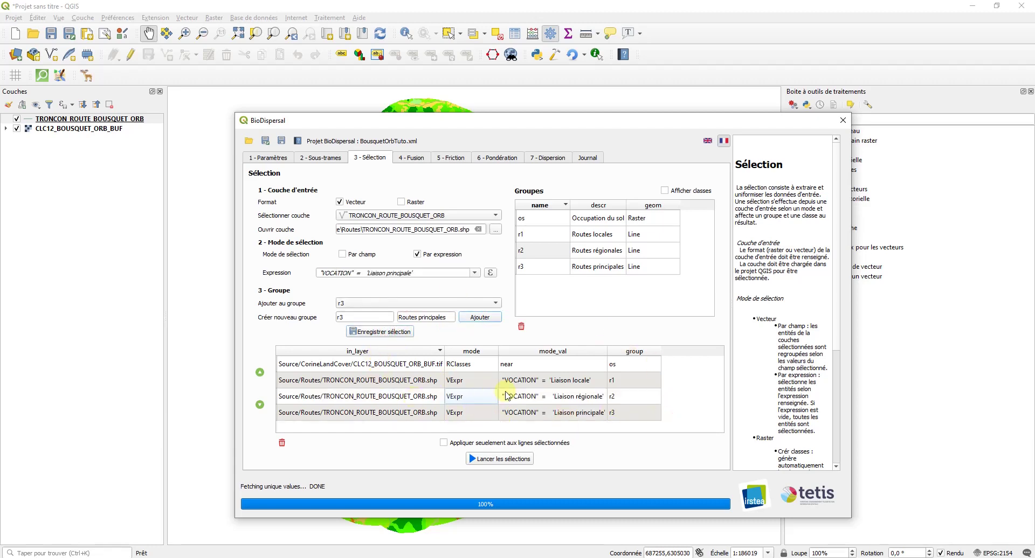
{"action": "left_click", "coordinate": [282, 141]}
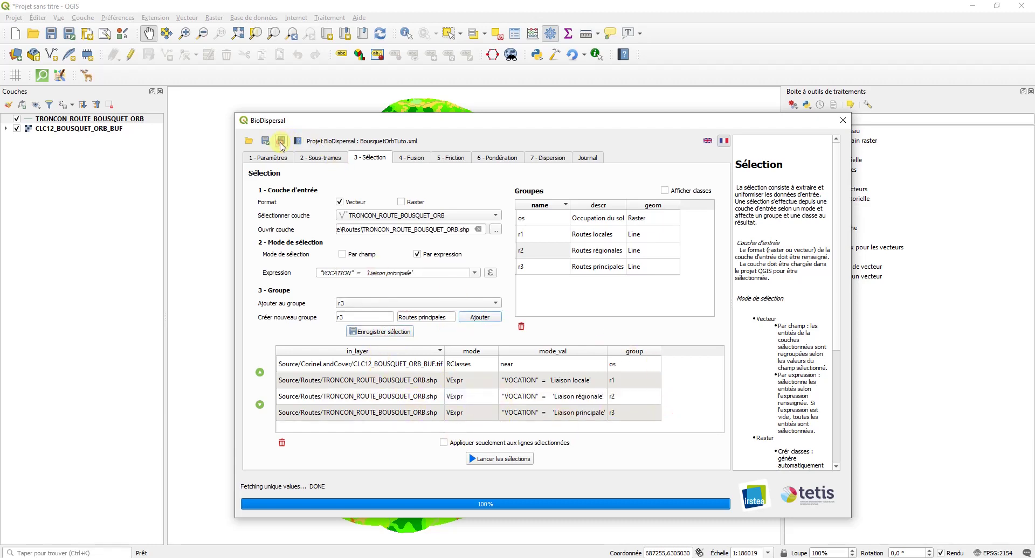
Step: Load TRONCON_HYDRO_BOUSQUET_ORB.shp from the Source/Hydro folder as the selection's input layer
{"action": "left_click", "coordinate": [495, 231]}
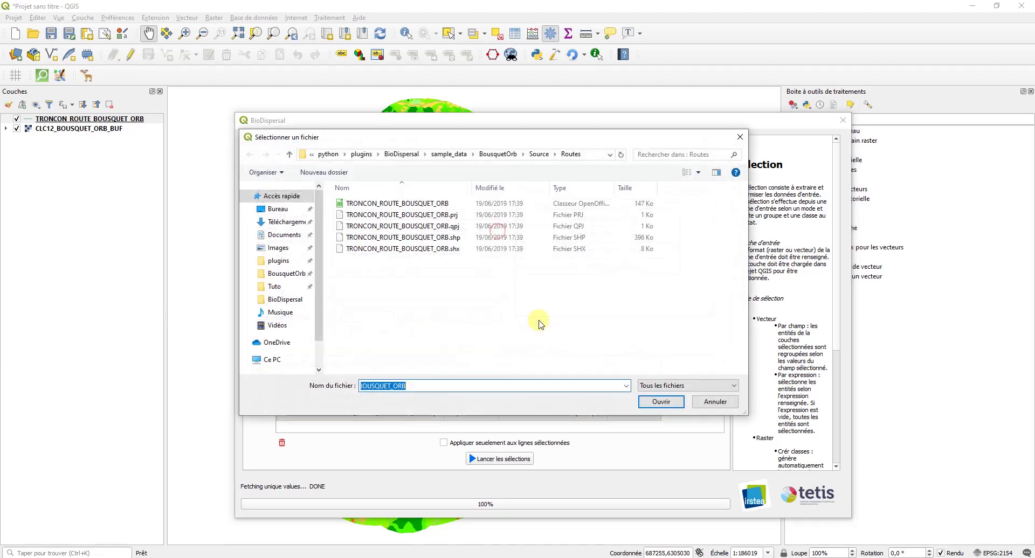
{"action": "left_click", "coordinate": [538, 154]}
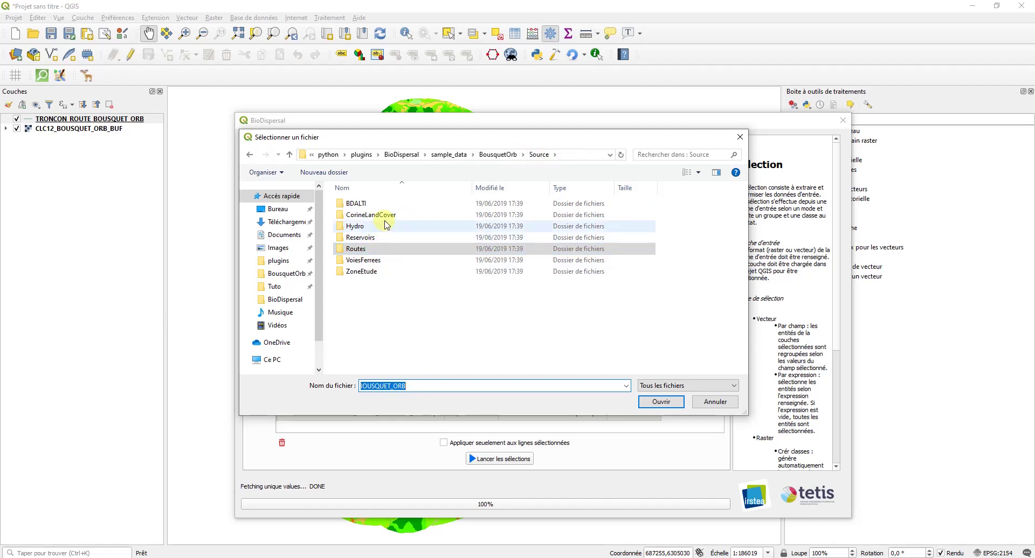
{"action": "double_click", "coordinate": [359, 227]}
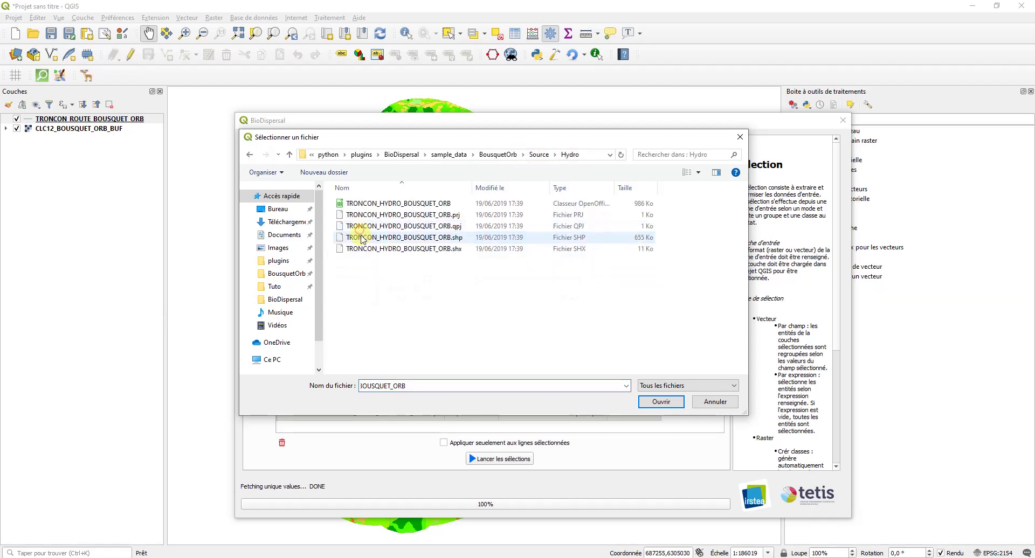
{"action": "double_click", "coordinate": [454, 238]}
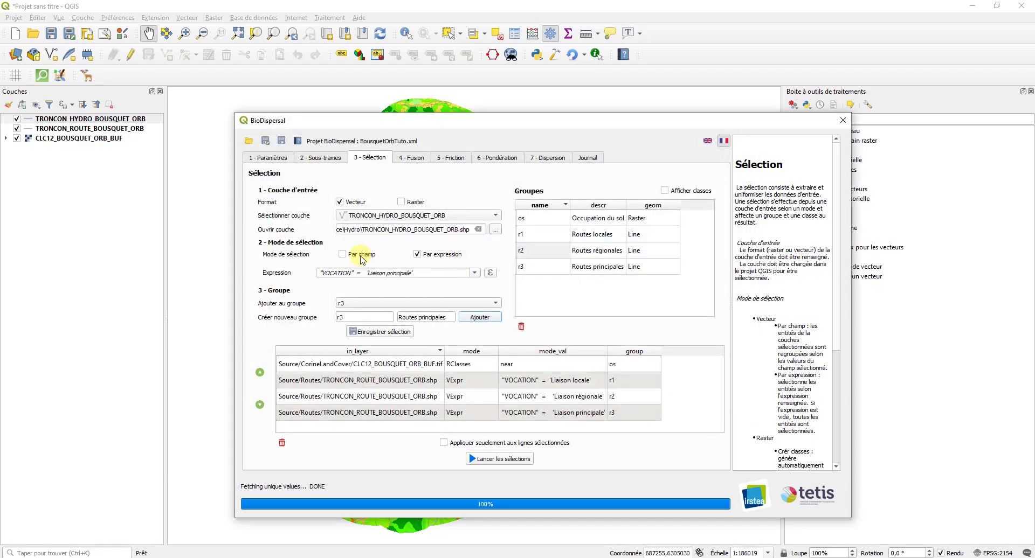
Step: Set the hydro layer's selection mode to by field, using the LARGEUR field
{"action": "left_click", "coordinate": [343, 254]}
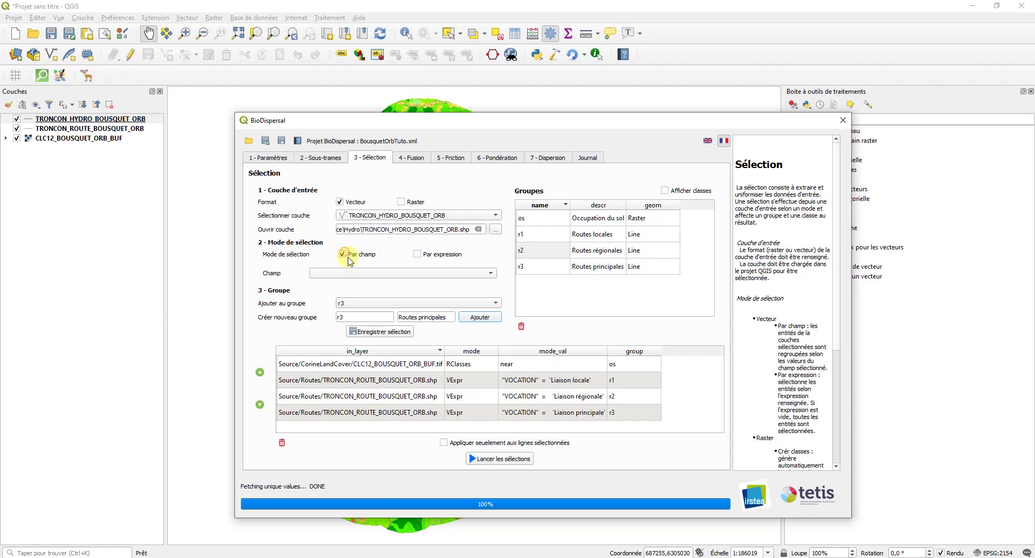
{"action": "left_click", "coordinate": [360, 270]}
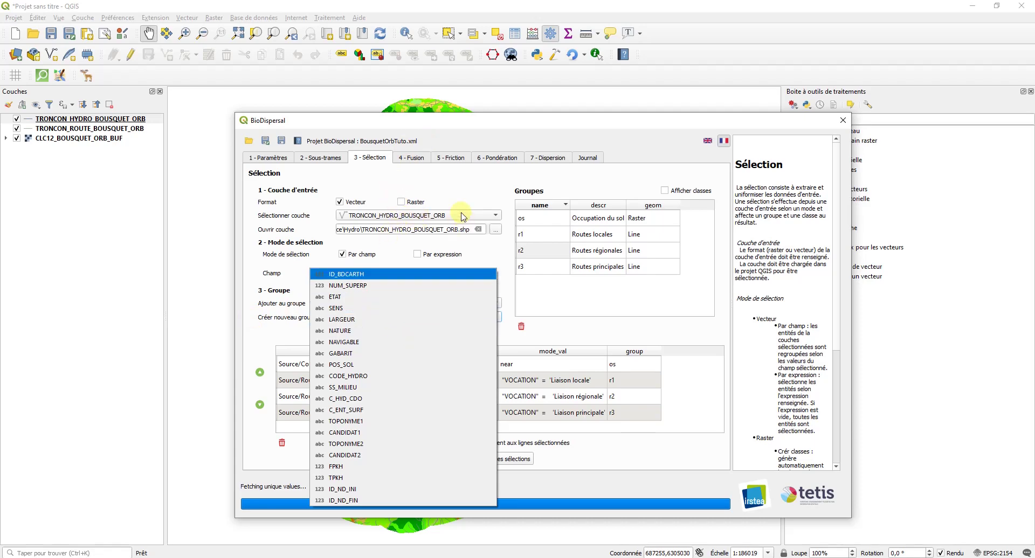
{"action": "left_click", "coordinate": [370, 323]}
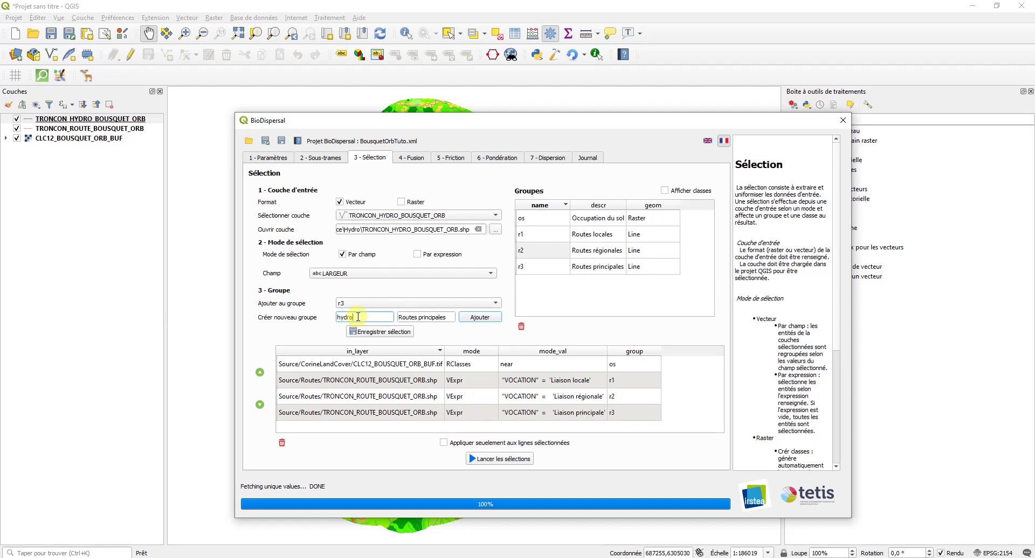
Step: Create the group ce described as "Cours d'eau" and save the hydro selection to it
{"action": "triple_click", "coordinate": [412, 317]}
{"action": "type", "text": "Cours d'eau"}
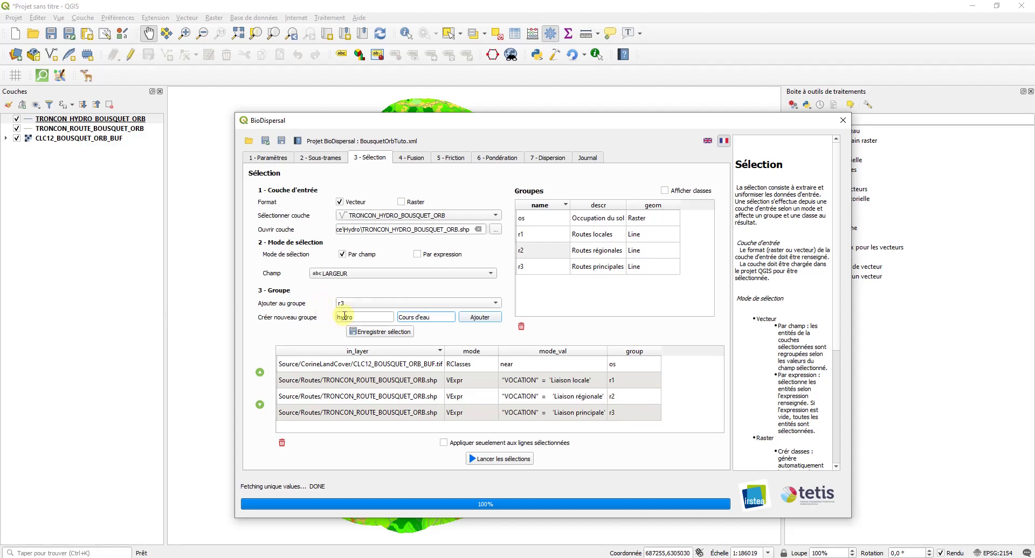
{"action": "type", "text": "ce"}
{"action": "left_click", "coordinate": [480, 317]}
{"action": "left_click", "coordinate": [447, 303]}
{"action": "left_click", "coordinate": [304, 307]}
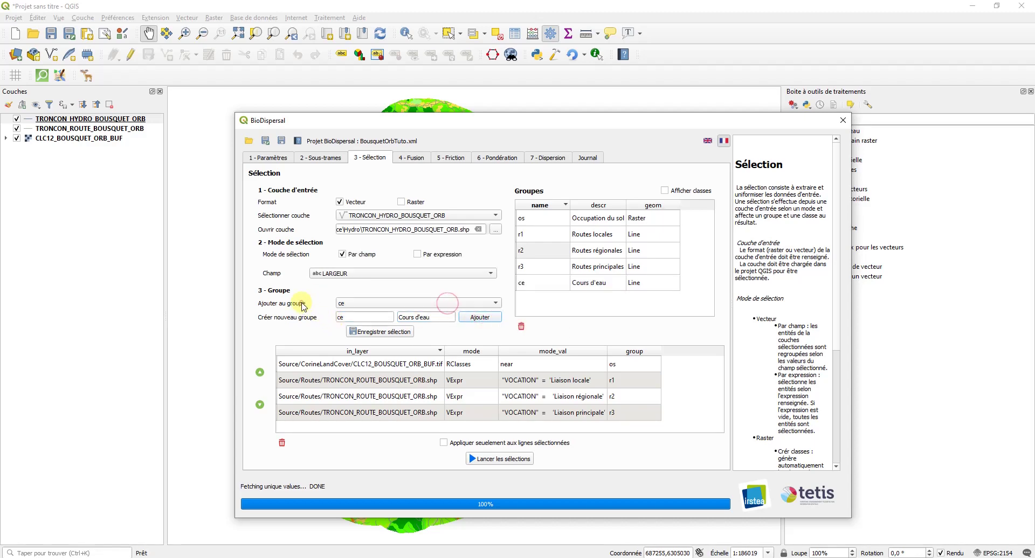
{"action": "left_click", "coordinate": [387, 331]}
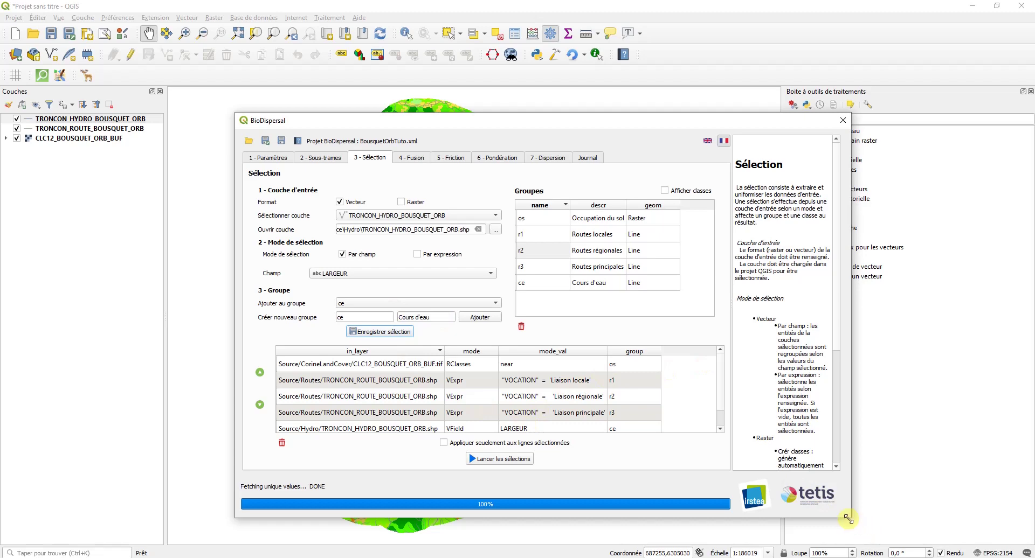
Step: Enlarge the BioDispersal window and examine the list of classes, including the full names of those in group ce
{"action": "left_click_drag", "start_coordinate": [847, 519], "coordinate": [866, 534]}
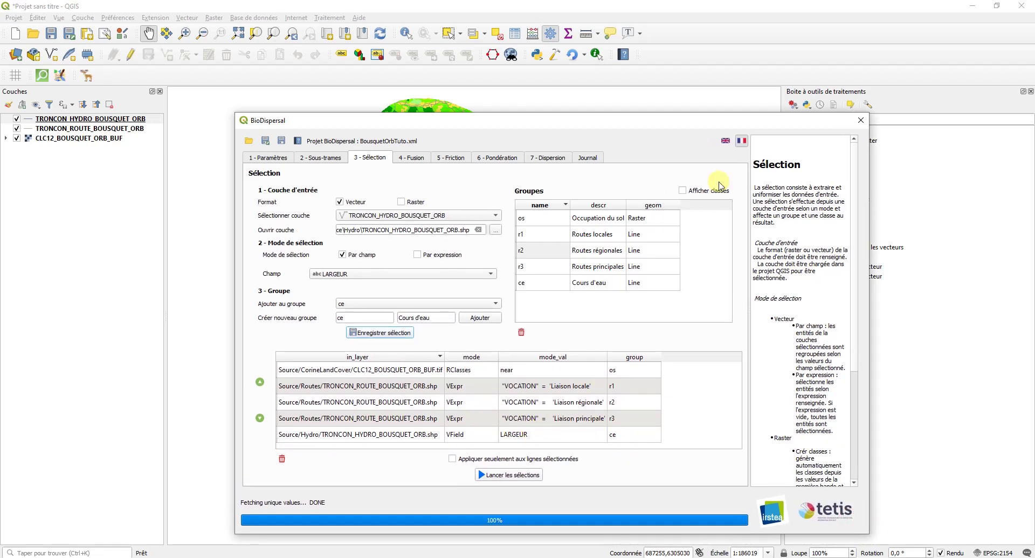
{"action": "left_click", "coordinate": [681, 191]}
{"action": "scroll", "coordinate": [632, 301], "scroll_direction": "down", "scroll_amount": 1}
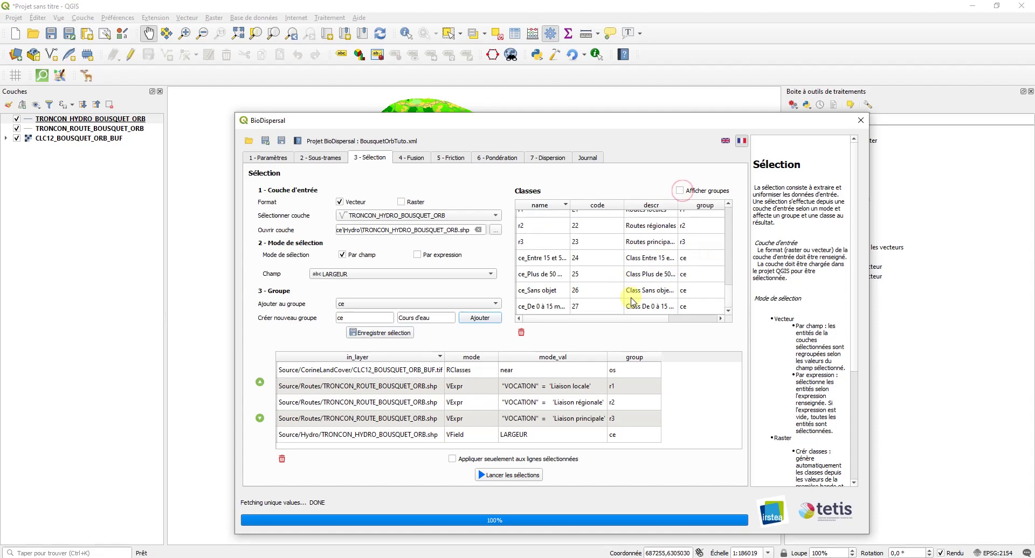
{"action": "double_click", "coordinate": [570, 207]}
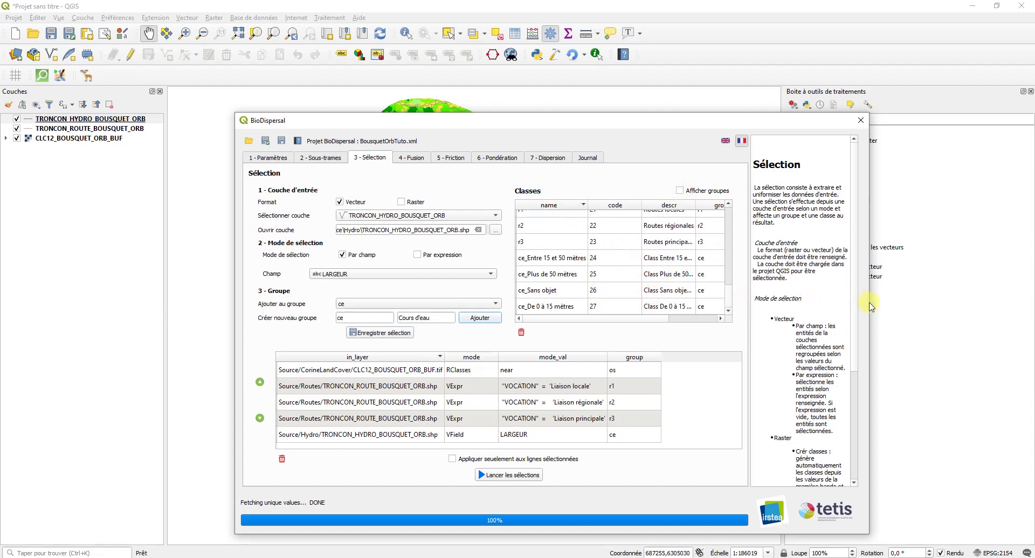
{"action": "left_click_drag", "start_coordinate": [871, 305], "coordinate": [936, 304]}
{"action": "left_click", "coordinate": [571, 274]}
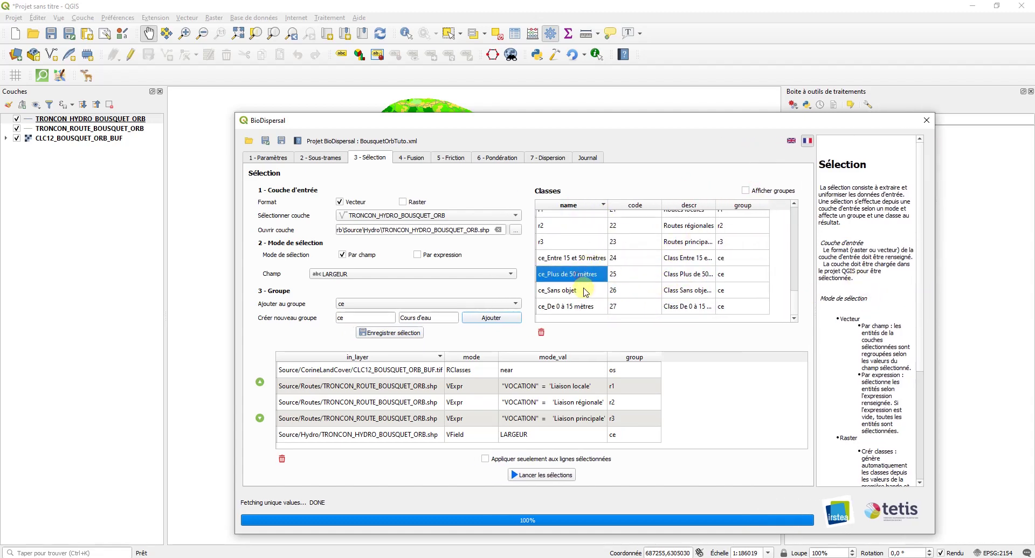
{"action": "left_click", "coordinate": [582, 306]}
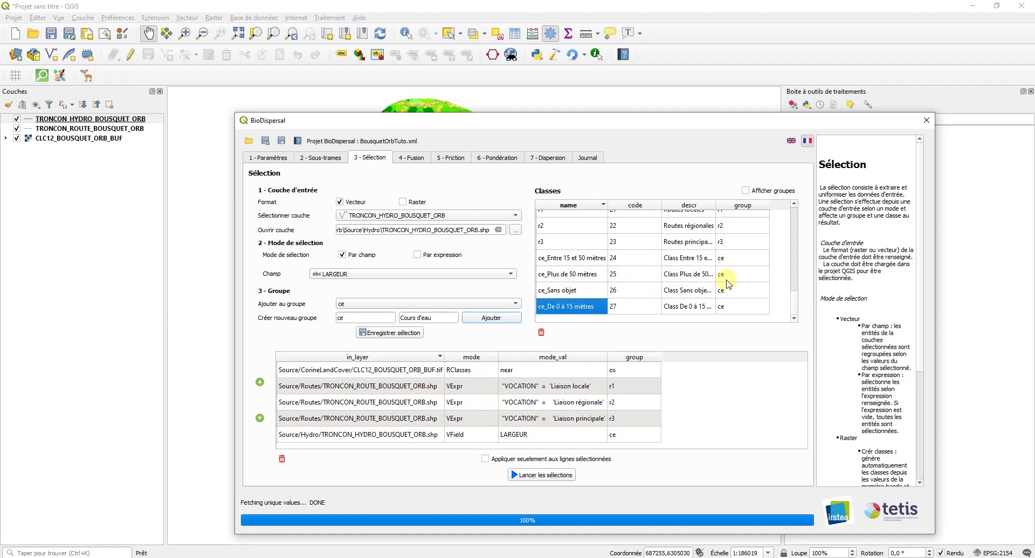
{"action": "left_click_drag", "start_coordinate": [797, 307], "coordinate": [777, 196]}
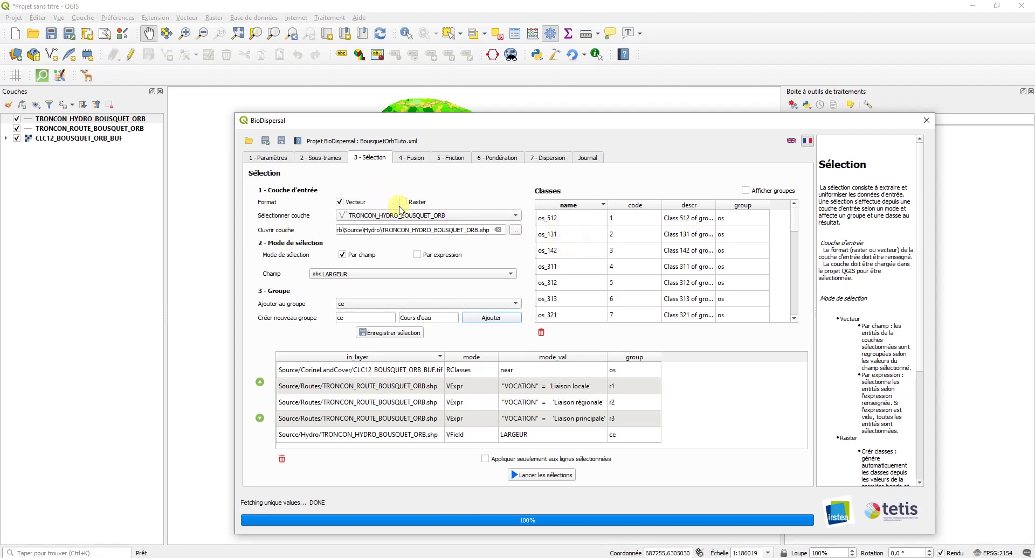
Step: Load the TRONCON_VOIE_FERREE_BOUSQUET_ORB shapefile from the Source/VoiesFerrees folder as the selection's input layer
{"action": "left_click", "coordinate": [519, 232]}
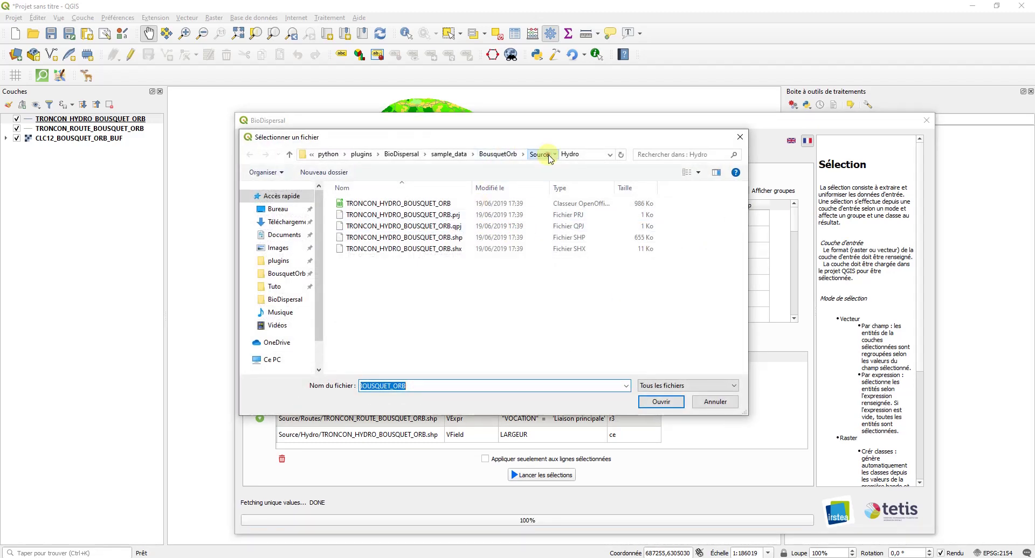
{"action": "left_click", "coordinate": [545, 154]}
{"action": "double_click", "coordinate": [389, 260]}
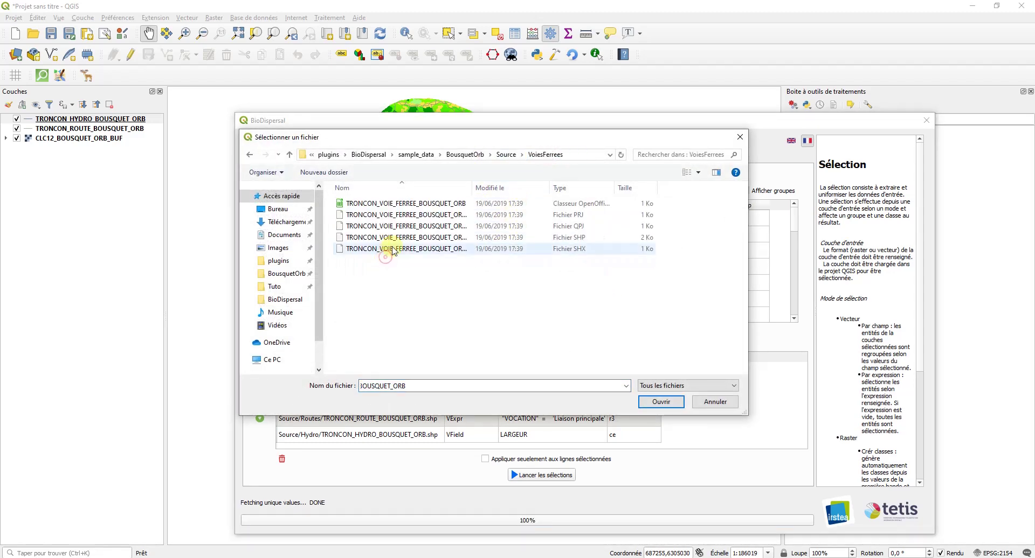
{"action": "left_click", "coordinate": [439, 239]}
{"action": "double_click", "coordinate": [439, 240]}
Step: Switch the railway layer's selection mode to by expression and clear the expression so that it is empty
{"action": "left_click", "coordinate": [417, 255]}
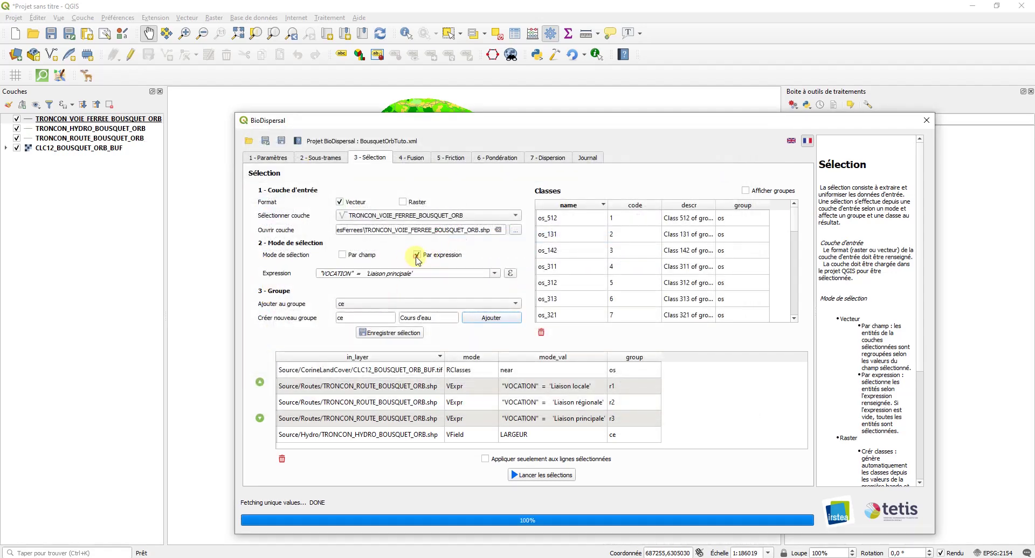
{"action": "left_click", "coordinate": [431, 274]}
{"action": "left_click_drag", "start_coordinate": [431, 274], "coordinate": [311, 273]}
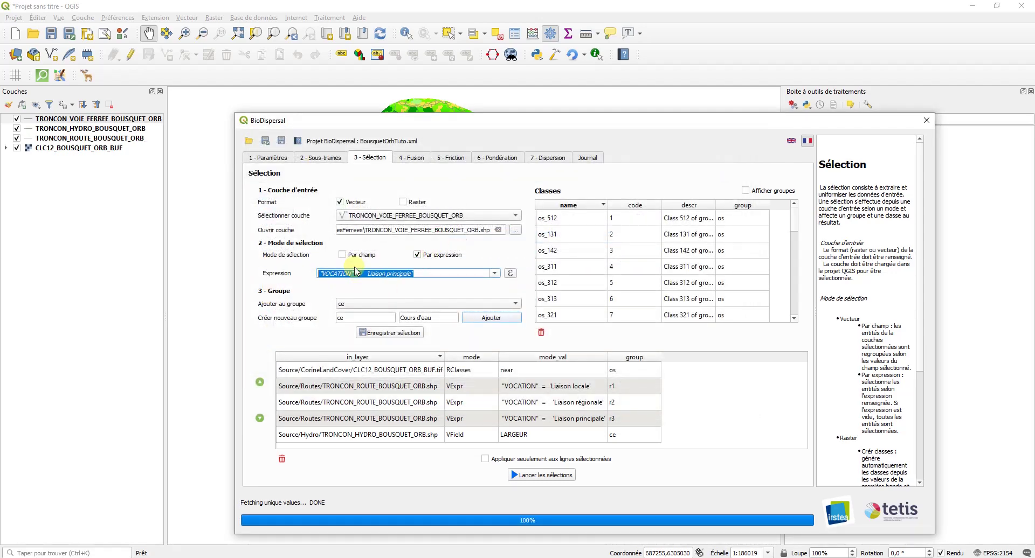
{"action": "key", "text": "BackSpace"}
Step: Create the group vf described as "Voies ferrées" and save the railway selection to it
{"action": "double_click", "coordinate": [348, 315]}
{"action": "type", "text": "vf"}
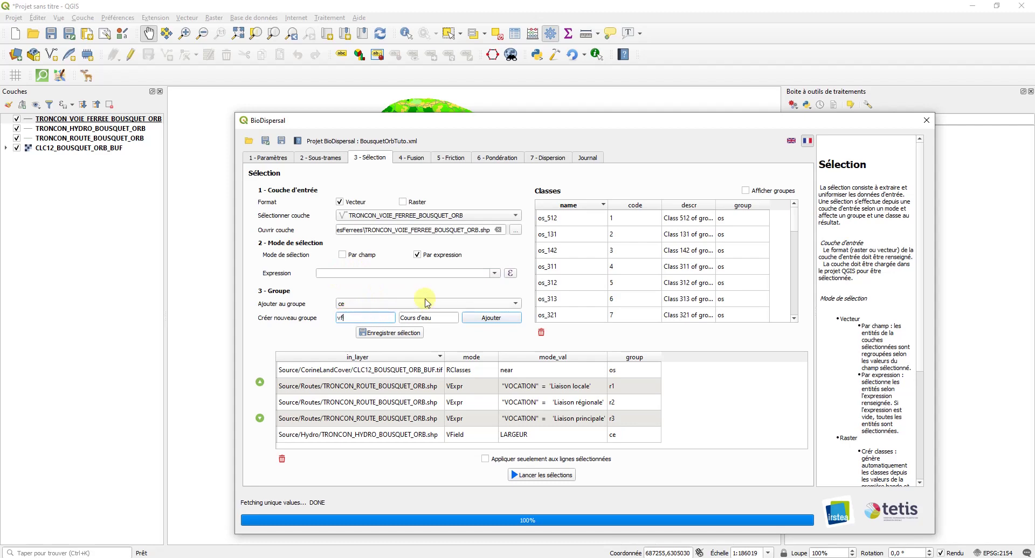
{"action": "type", "text": "Voies"}
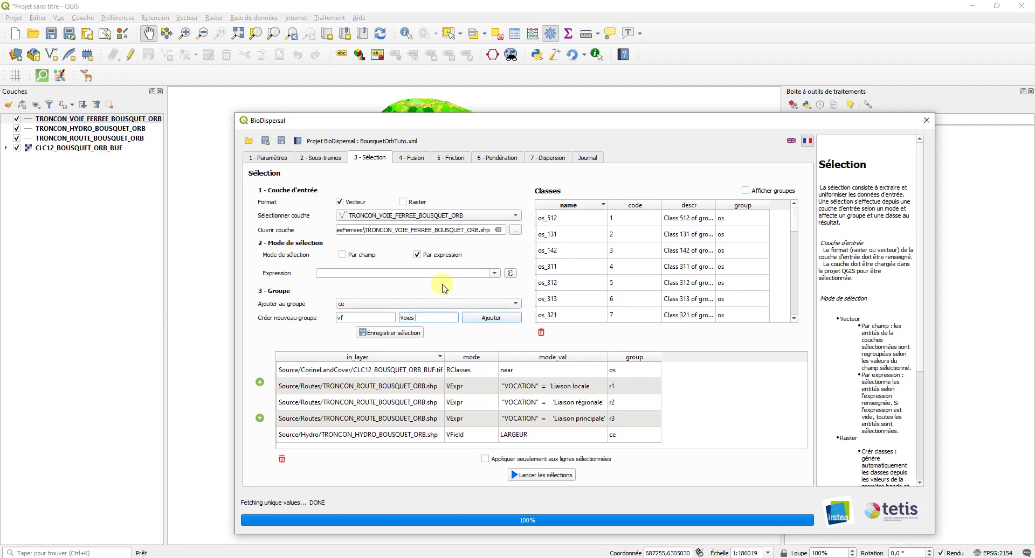
{"action": "type", "text": " ferrées"}
{"action": "left_click", "coordinate": [378, 332]}
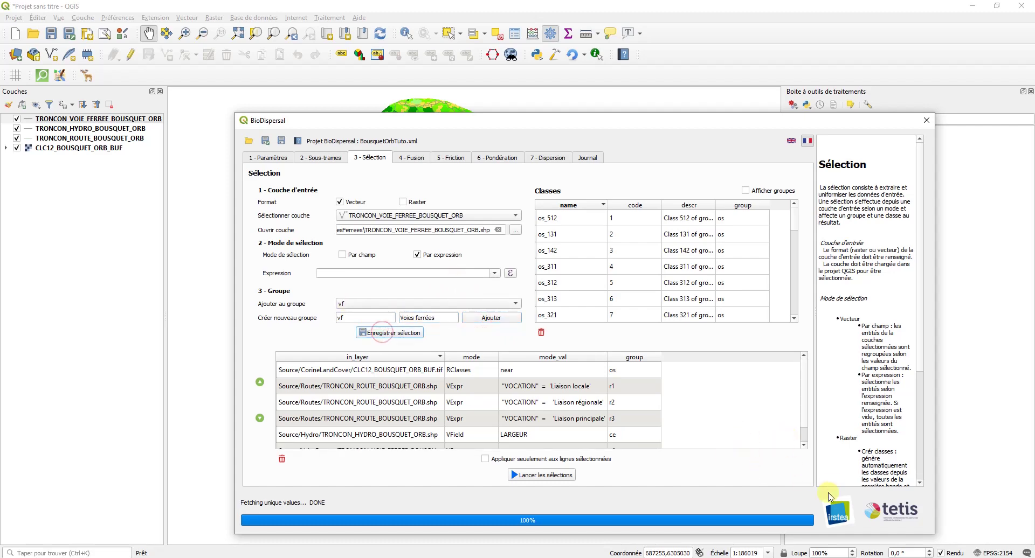
Step: Bring the BioDispersal window back in front of the map and move it higher on the screen
{"action": "key", "text": "Escape"}
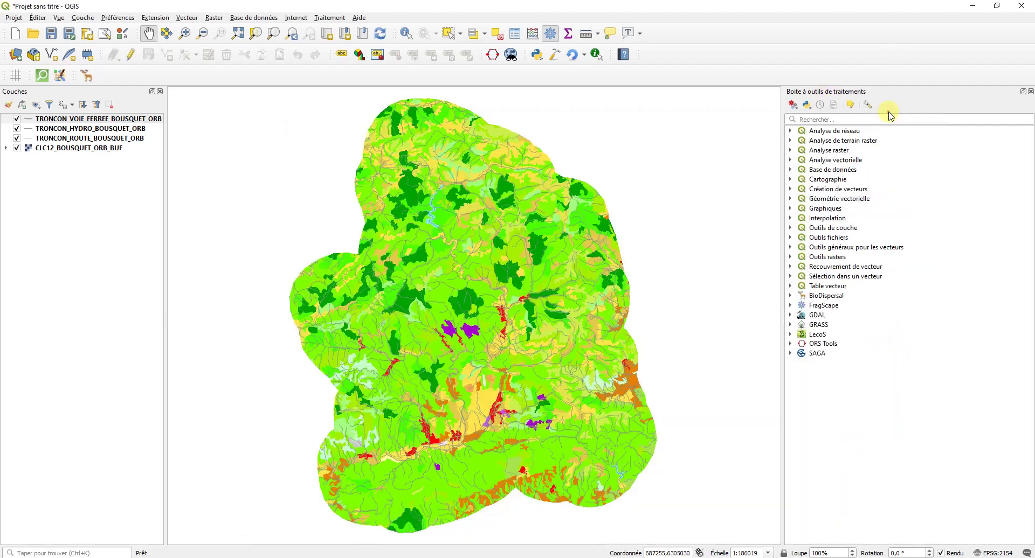
{"action": "key", "text": "alt+Tab"}
{"action": "left_click_drag", "start_coordinate": [875, 113], "coordinate": [876, 81]}
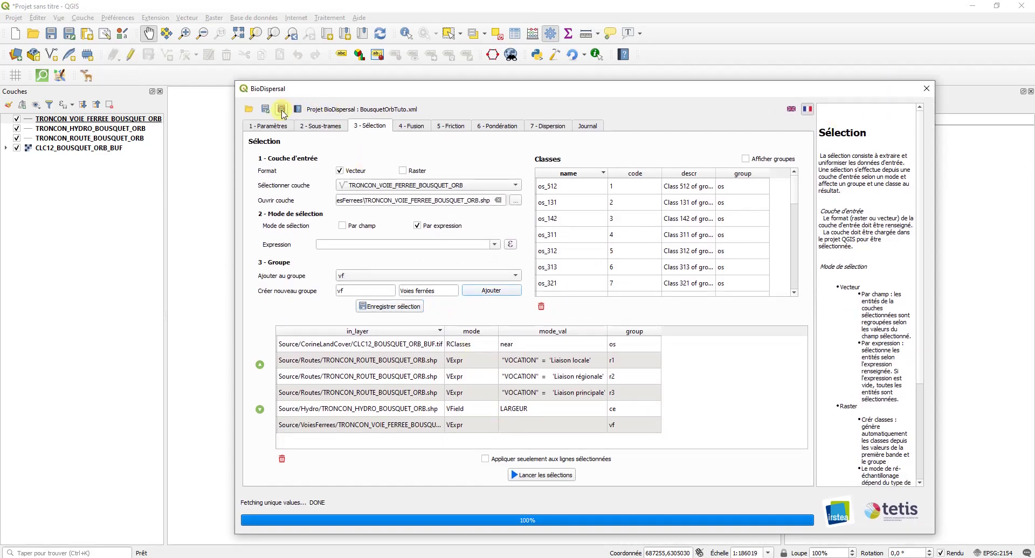
Step: Run all the saved selections and bring the QGIS map with the resulting group layers to the front
{"action": "left_click", "coordinate": [541, 476]}
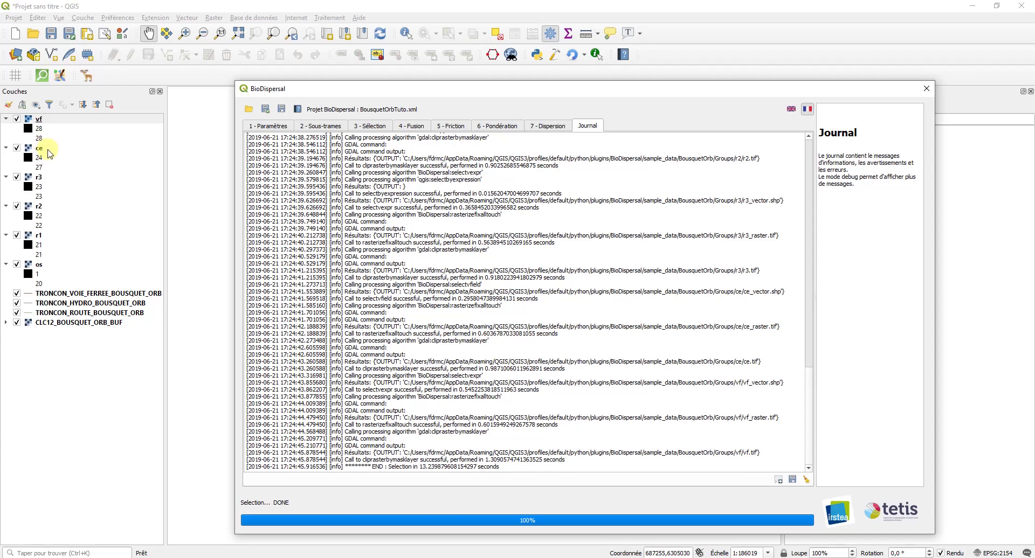
{"action": "left_click", "coordinate": [49, 153]}
{"action": "left_click", "coordinate": [44, 119]}
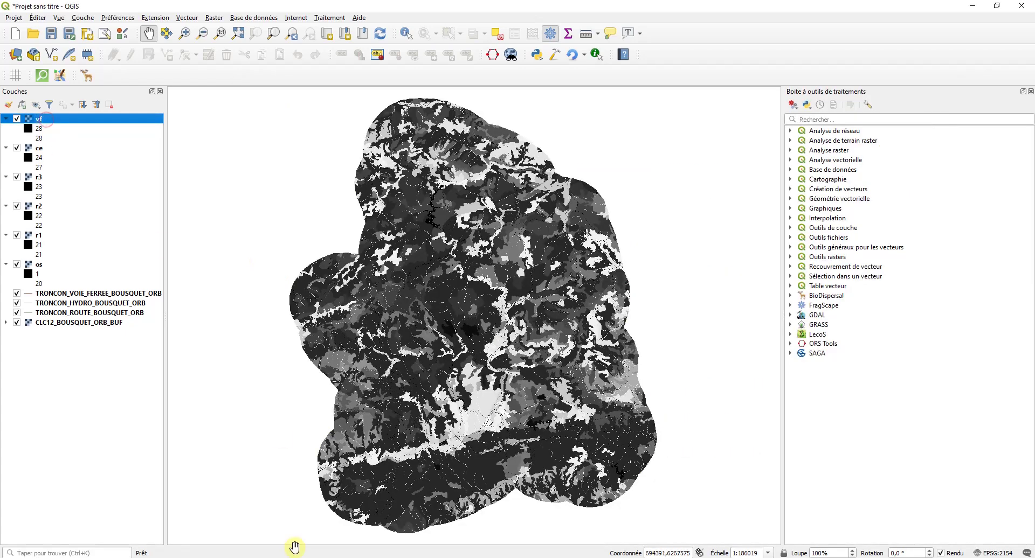
Step: Switch to File Explorer, examine the output files of the ce group in BousquetOrb/Groups/ce, and return to QGIS
{"action": "key", "text": "super+e"}
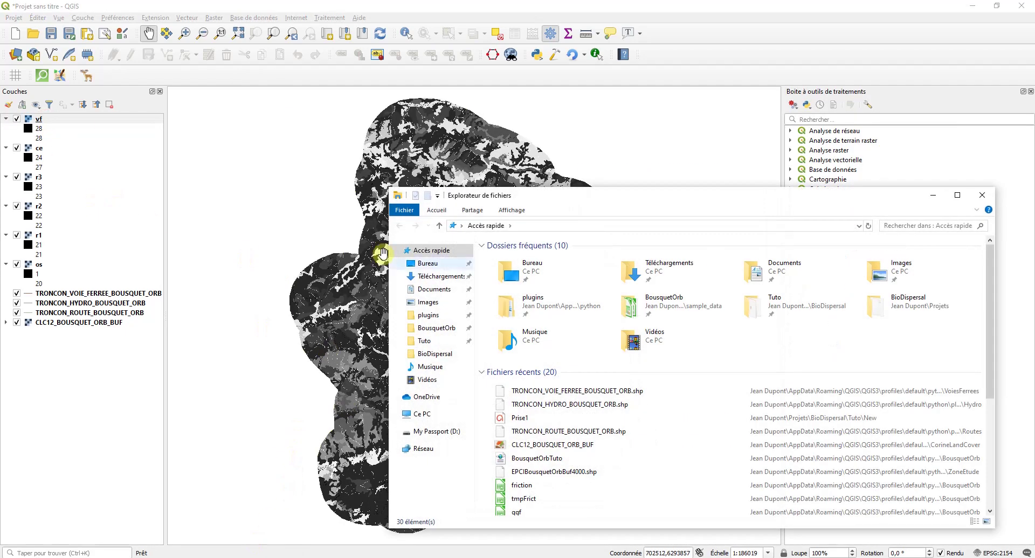
{"action": "left_click", "coordinate": [436, 328]}
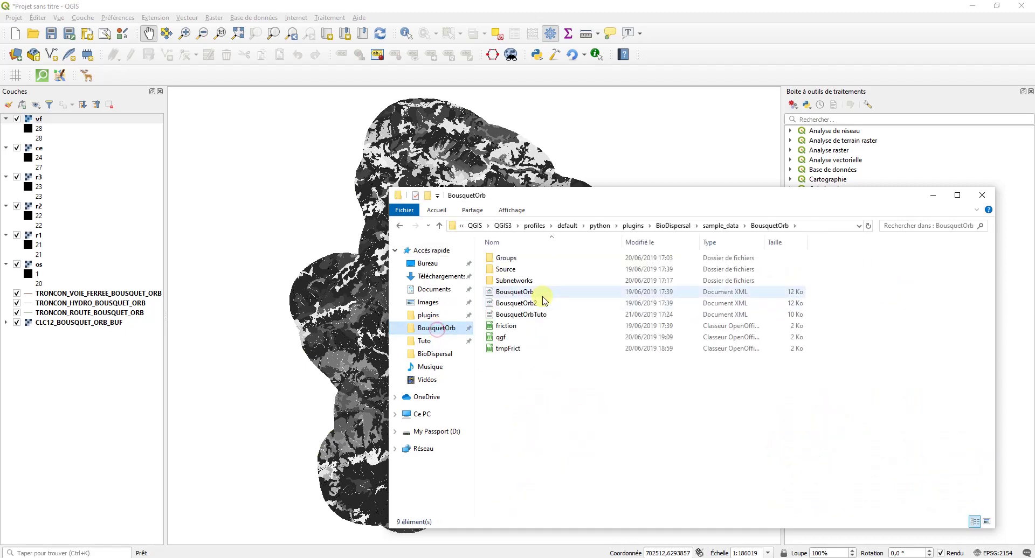
{"action": "double_click", "coordinate": [526, 259]}
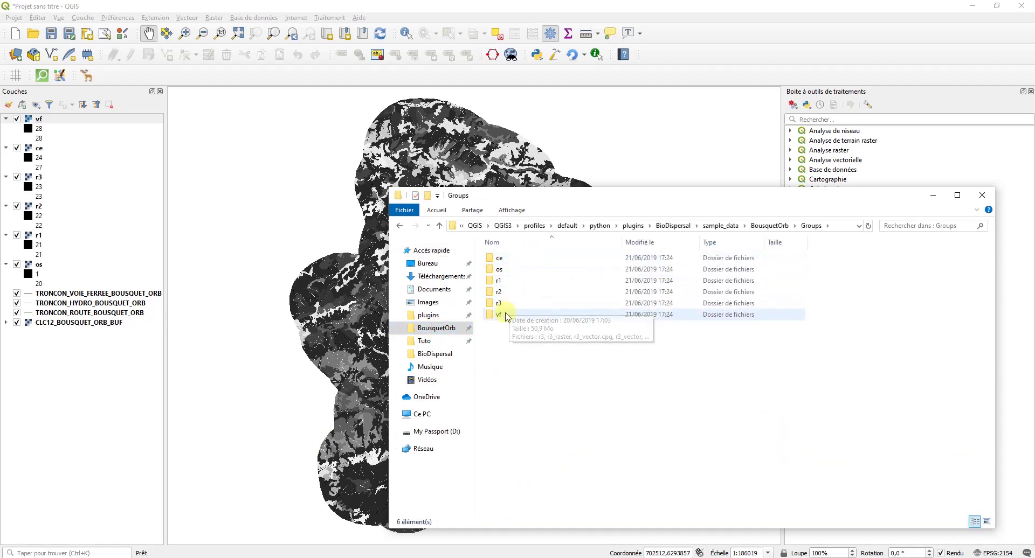
{"action": "double_click", "coordinate": [504, 259]}
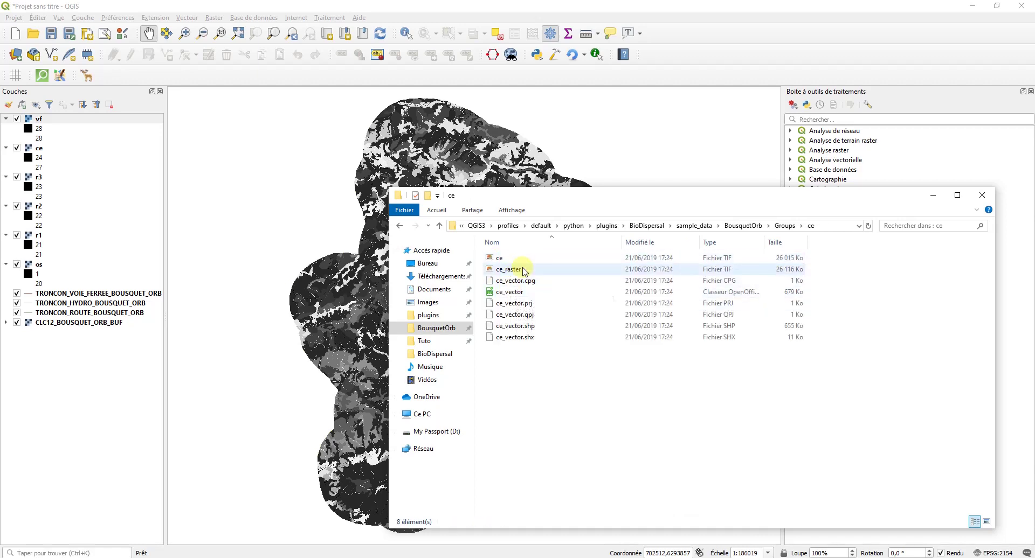
{"action": "left_click", "coordinate": [505, 259]}
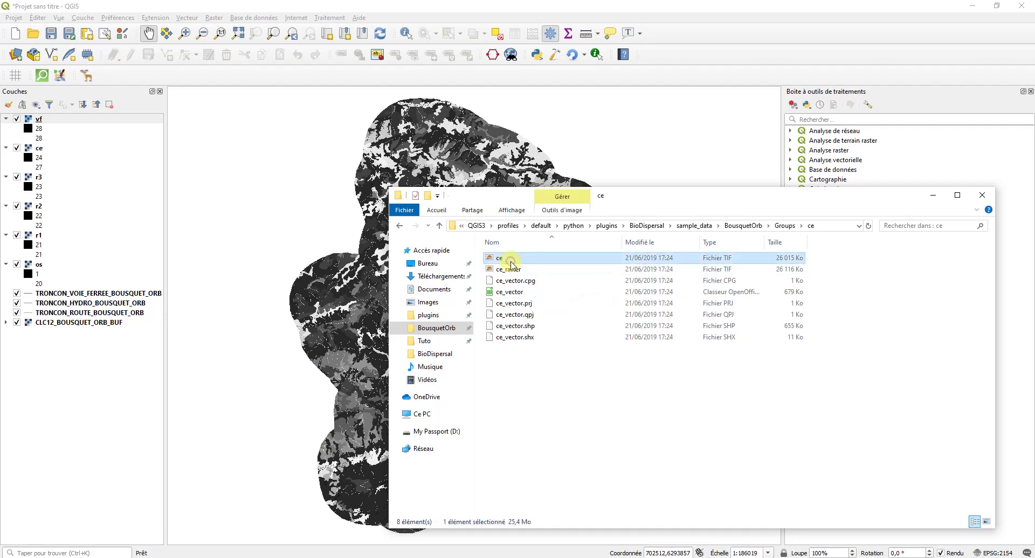
{"action": "left_click", "coordinate": [85, 461]}
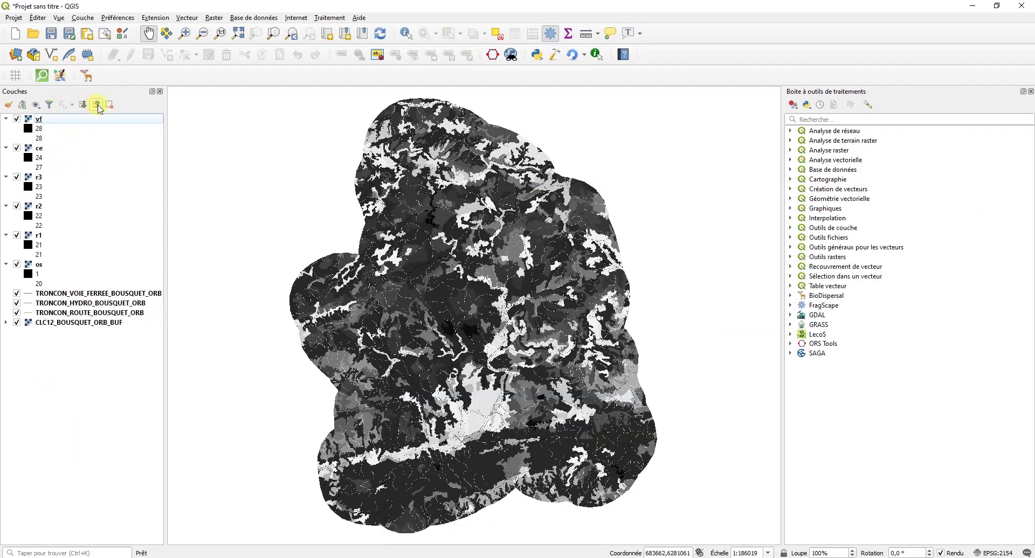
Step: Hide the group raster layers vf, ce, r3, r2, r1 and os on the map
{"action": "left_click", "coordinate": [48, 121]}
{"action": "key", "text": "space"}
{"action": "left_click", "coordinate": [48, 148]}
{"action": "key", "text": "space"}
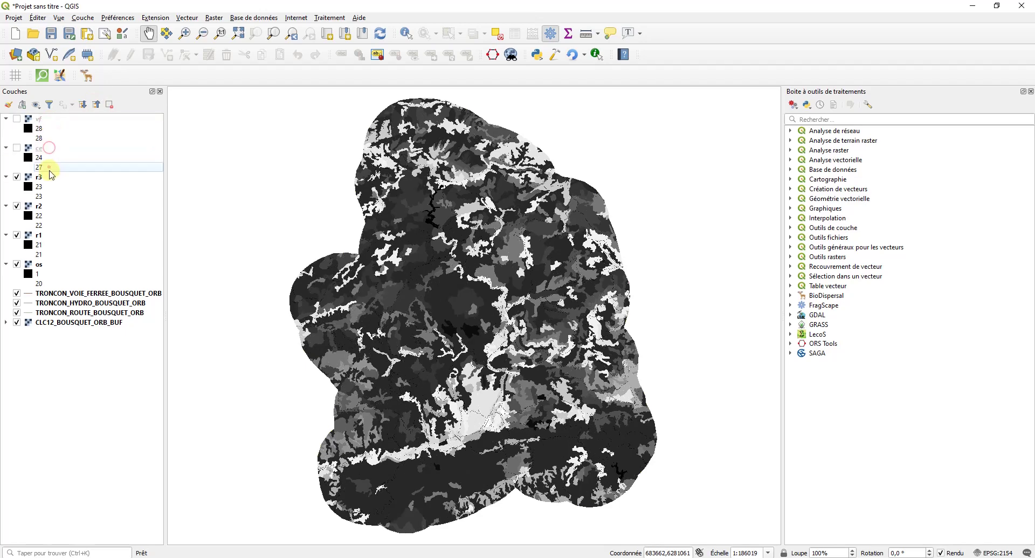
{"action": "left_click", "coordinate": [48, 177]}
{"action": "key", "text": "space"}
{"action": "left_click", "coordinate": [51, 206]}
{"action": "key", "text": "space"}
{"action": "left_click", "coordinate": [52, 235]}
{"action": "key", "text": "space"}
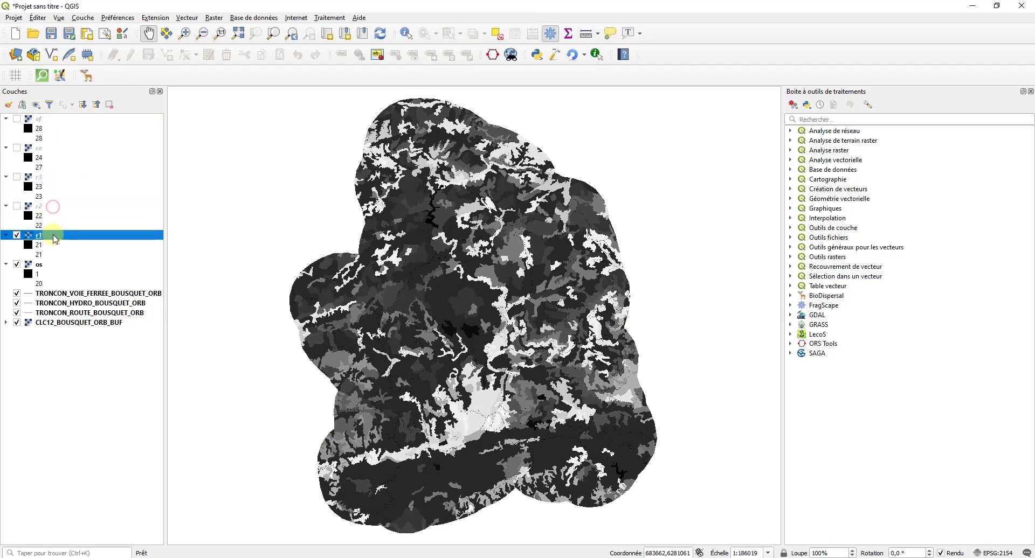
{"action": "left_click", "coordinate": [49, 269]}
{"action": "key", "text": "space"}
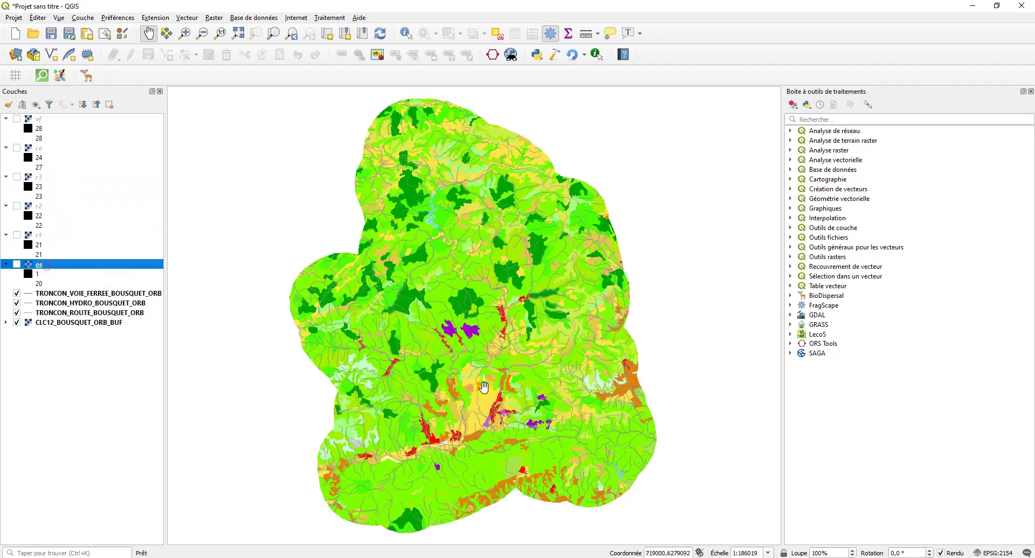
Step: Hide the railway, watercourse and road source layers and the CLC12_BOUSQUET_ORB_BUF land cover layer
{"action": "left_click", "coordinate": [62, 294]}
{"action": "key", "text": "space"}
{"action": "left_click", "coordinate": [72, 304]}
{"action": "key", "text": "space"}
{"action": "left_click", "coordinate": [71, 312]}
{"action": "key", "text": "space"}
{"action": "left_click", "coordinate": [70, 323]}
{"action": "key", "text": "space"}
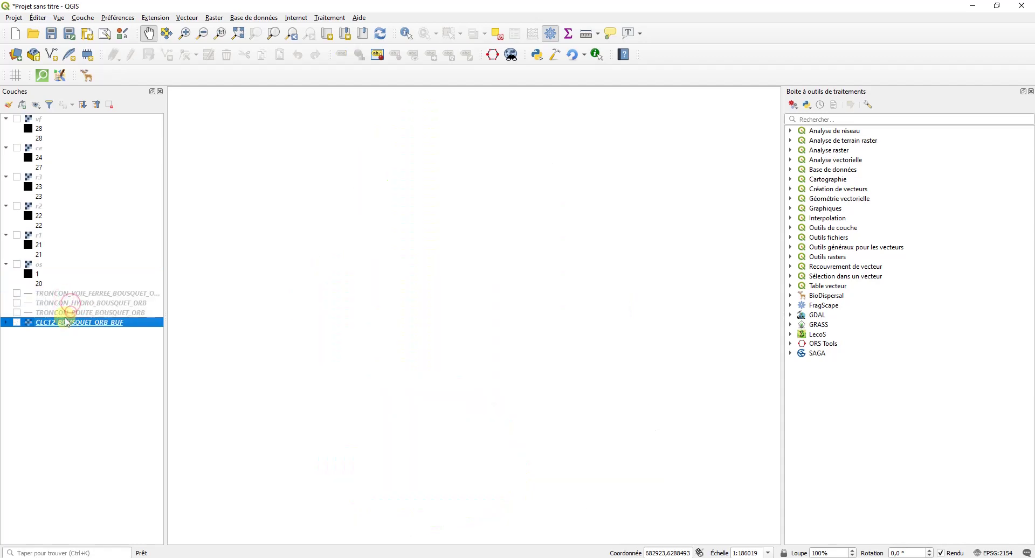
Step: Show only the r1 layer on the map and examine its rasterized local roads up close
{"action": "left_click", "coordinate": [40, 237]}
{"action": "key", "text": "space"}
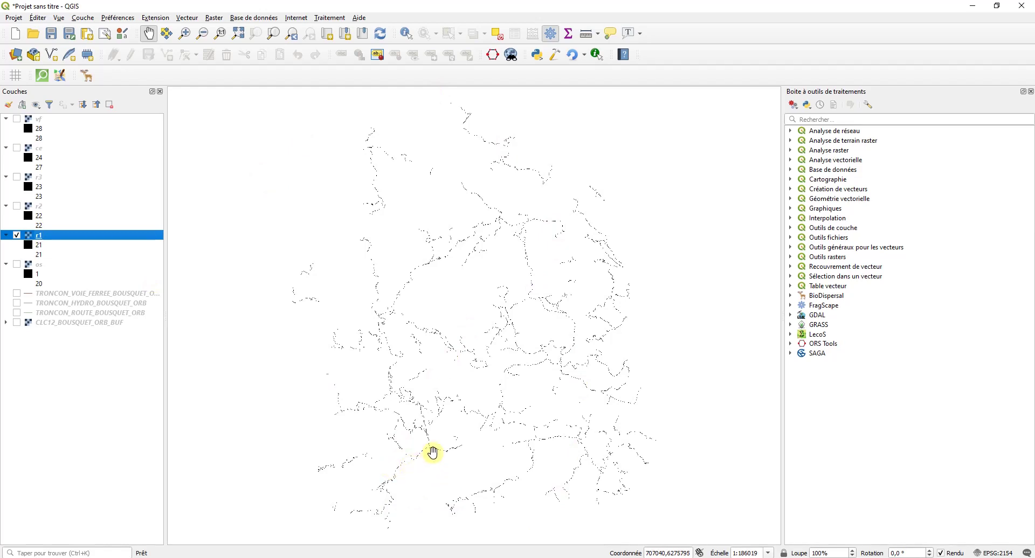
{"action": "scroll", "coordinate": [431, 453], "scroll_direction": "up", "scroll_amount": 7}
{"action": "scroll", "coordinate": [454, 502], "scroll_direction": "down", "scroll_amount": 3}
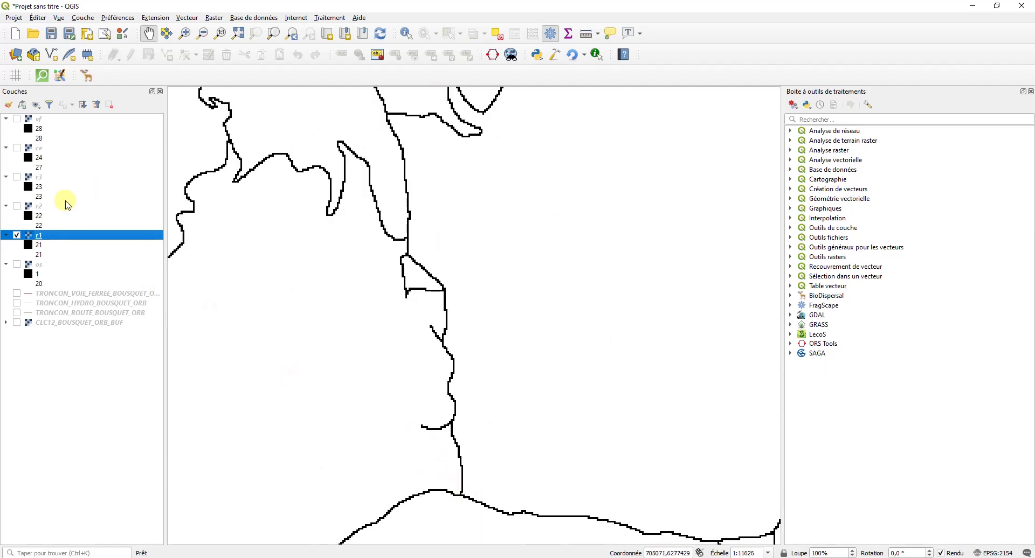
Step: Display the r3 layer in place of r1 to examine it, and replace r3 with the vf layer
{"action": "left_click", "coordinate": [17, 235]}
{"action": "left_click", "coordinate": [16, 177]}
{"action": "scroll", "coordinate": [452, 353], "scroll_direction": "down", "scroll_amount": 5}
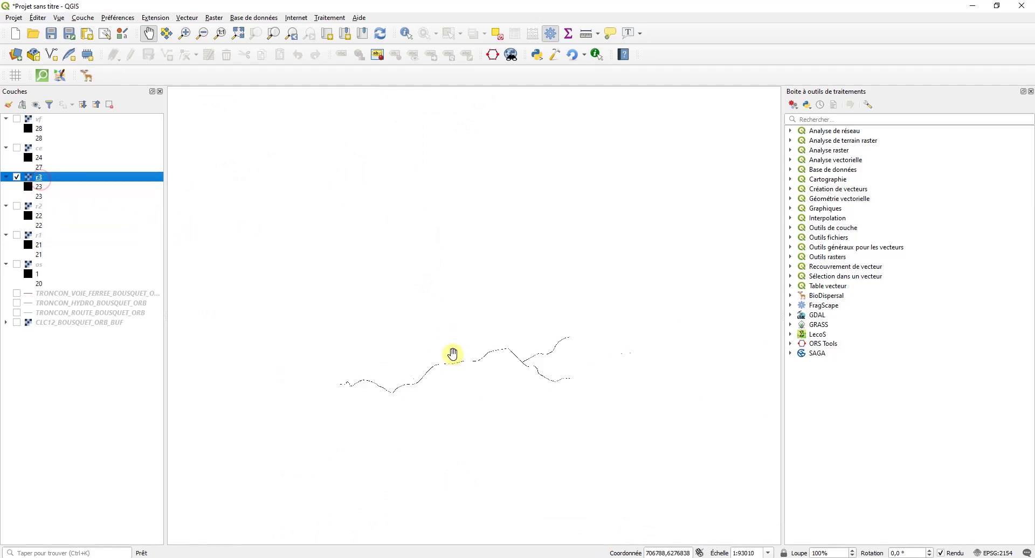
{"action": "scroll", "coordinate": [526, 392], "scroll_direction": "up", "scroll_amount": 2}
{"action": "scroll", "coordinate": [448, 386], "scroll_direction": "down", "scroll_amount": 1}
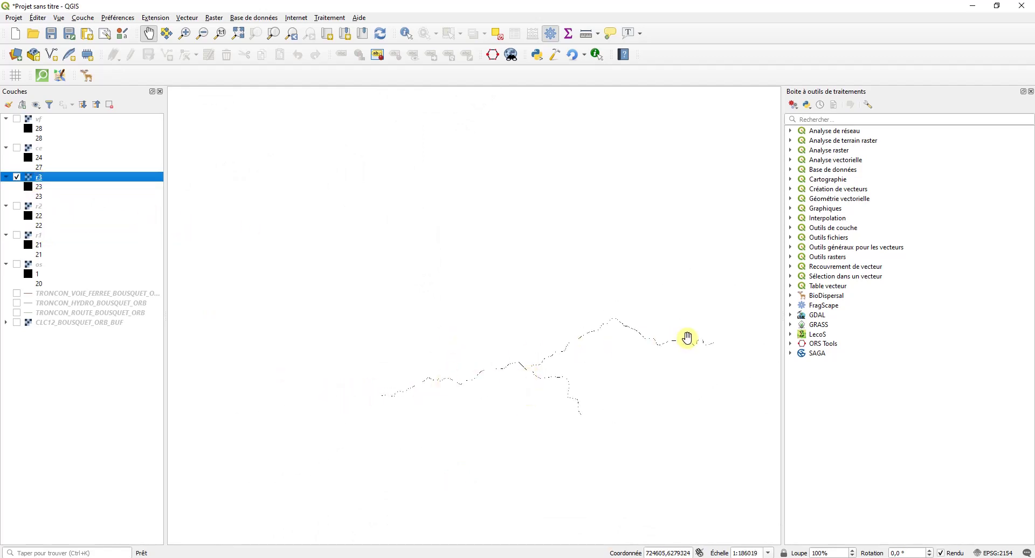
{"action": "left_click", "coordinate": [17, 177]}
{"action": "left_click", "coordinate": [17, 118]}
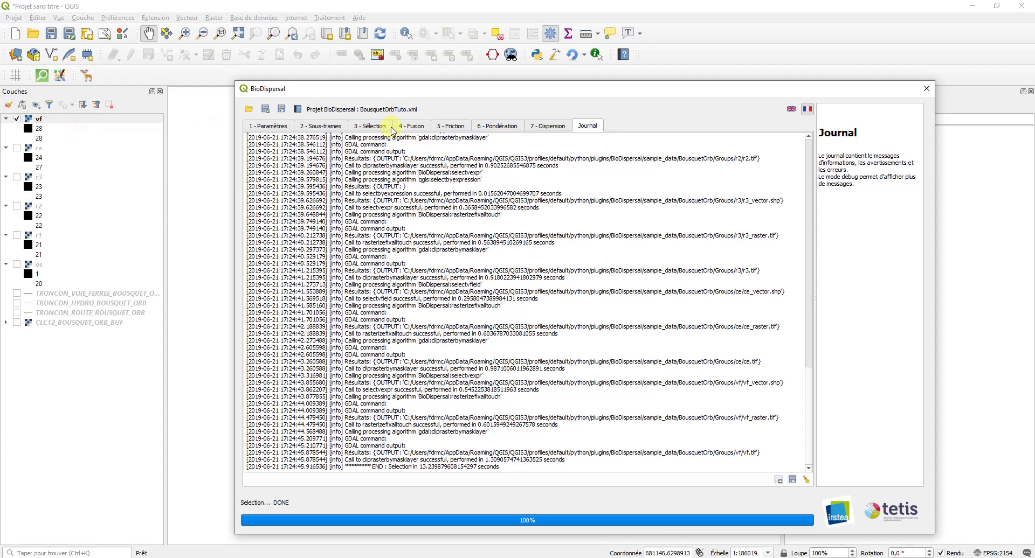
Step: In BioDispersal's Fusion stage, choose the Grasslands sub-network and reload all groups into its layer hierarchy
{"action": "left_click", "coordinate": [385, 127]}
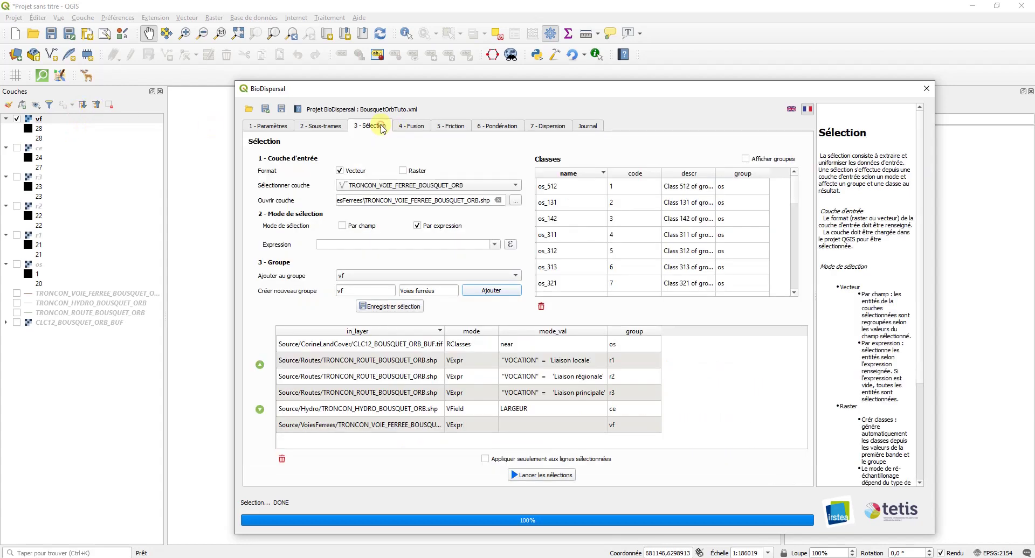
{"action": "left_click", "coordinate": [413, 129]}
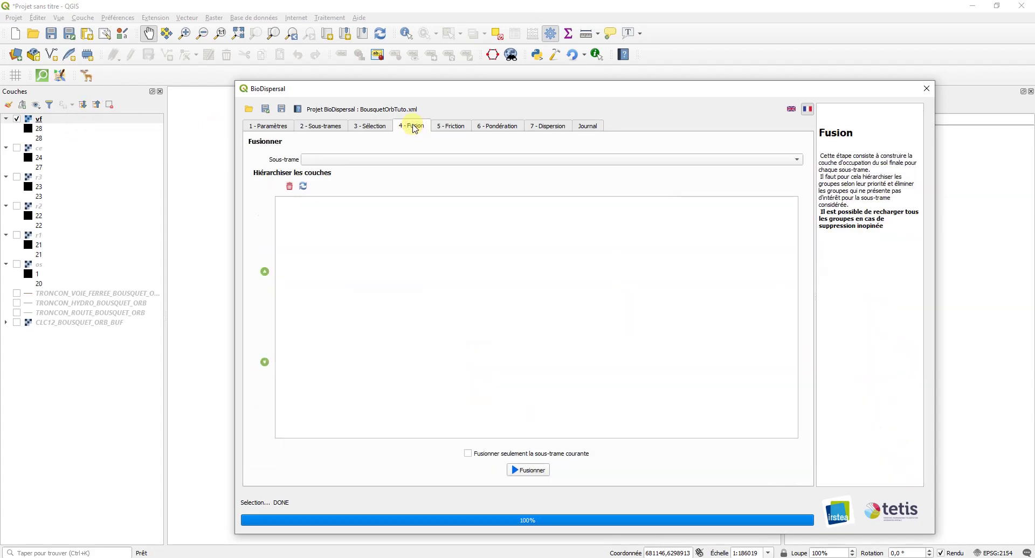
{"action": "left_click", "coordinate": [390, 160]}
{"action": "left_click", "coordinate": [365, 160]}
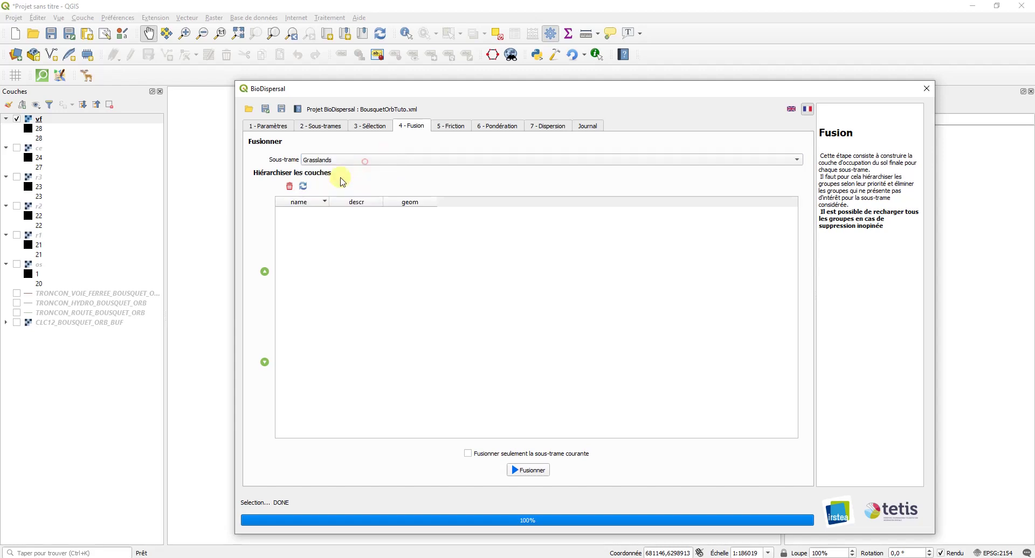
{"action": "left_click", "coordinate": [305, 186]}
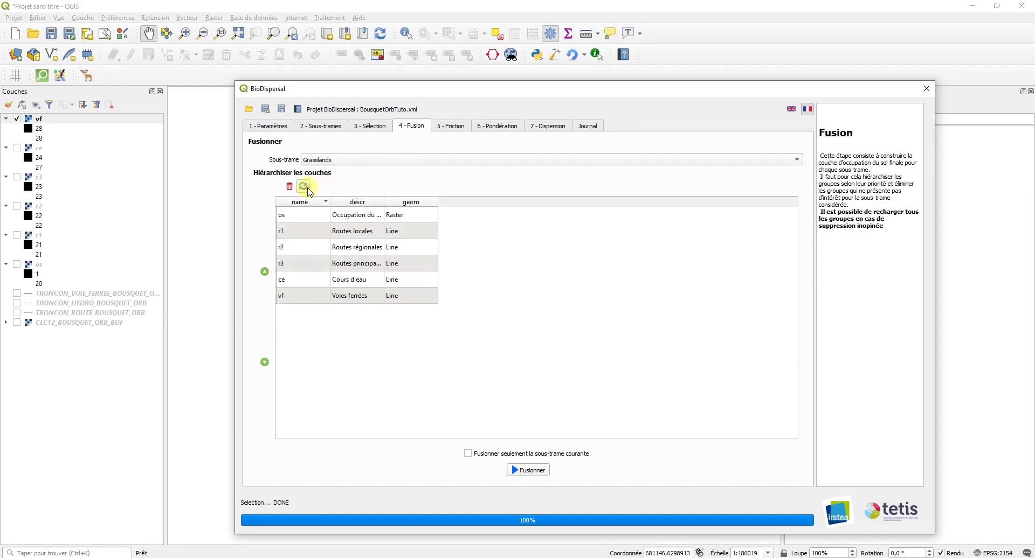